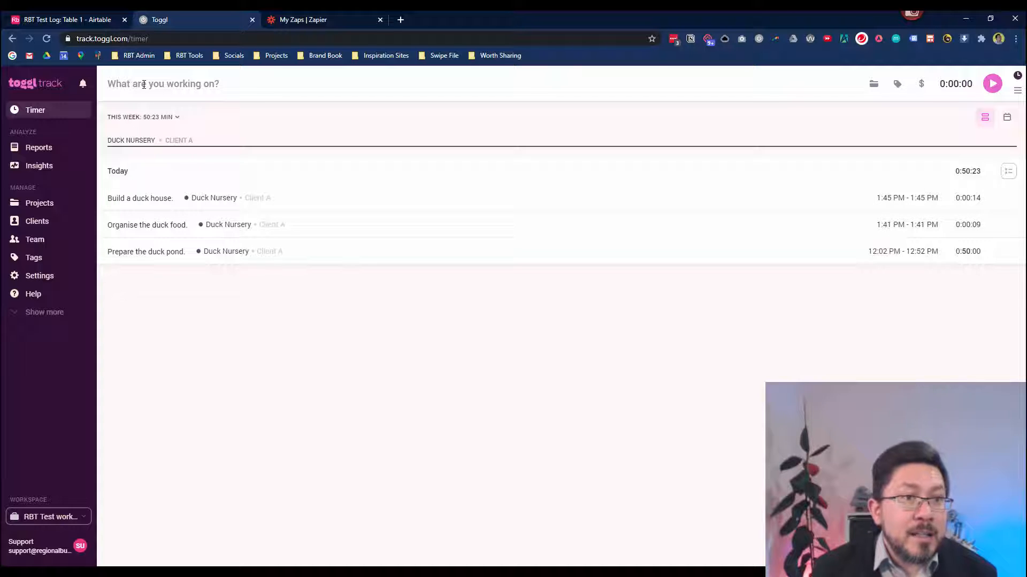
Start a Toggl timer for 'Build a duck feeder.' under the Duck Nursery project for Client A.
{"action": "left_click", "coordinate": [172, 86]}
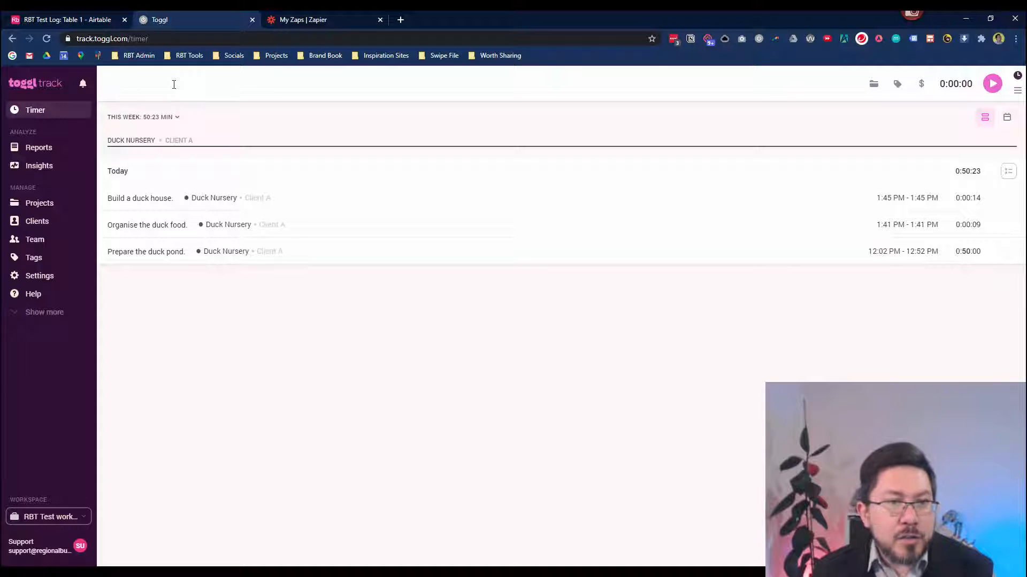
{"action": "type", "text": "Build "}
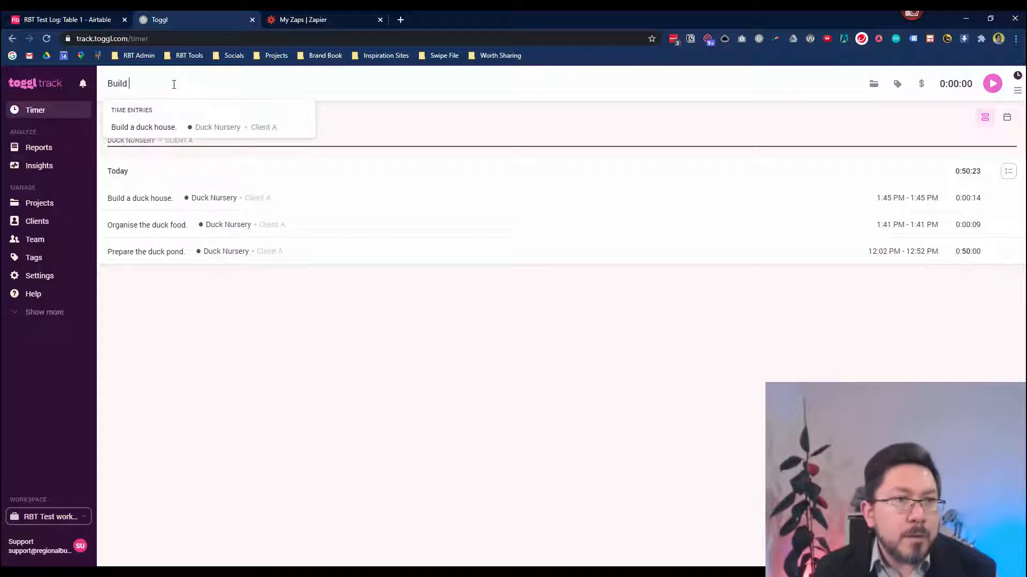
{"action": "type", "text": "a duck feeder."}
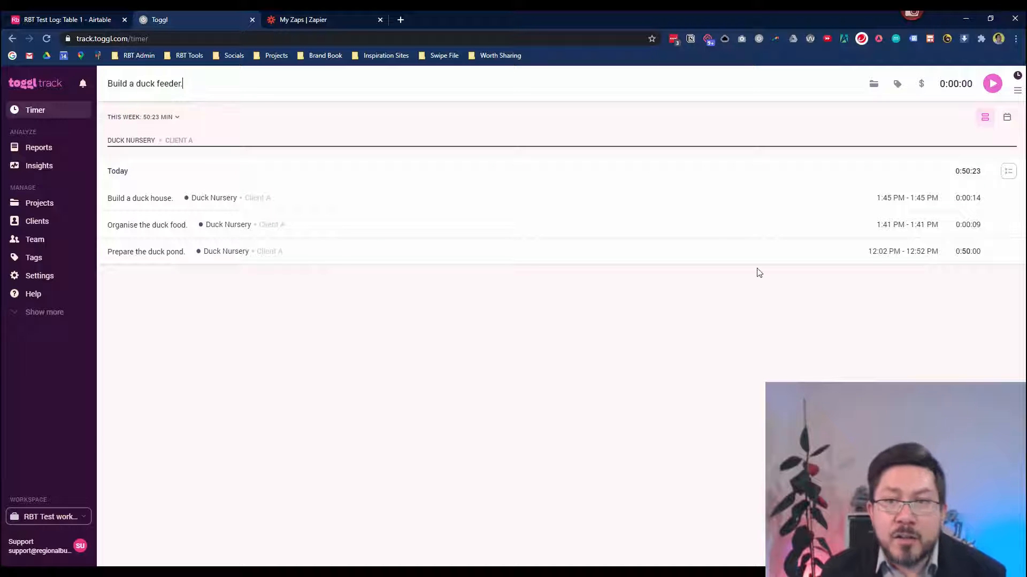
{"action": "left_click", "coordinate": [873, 84]}
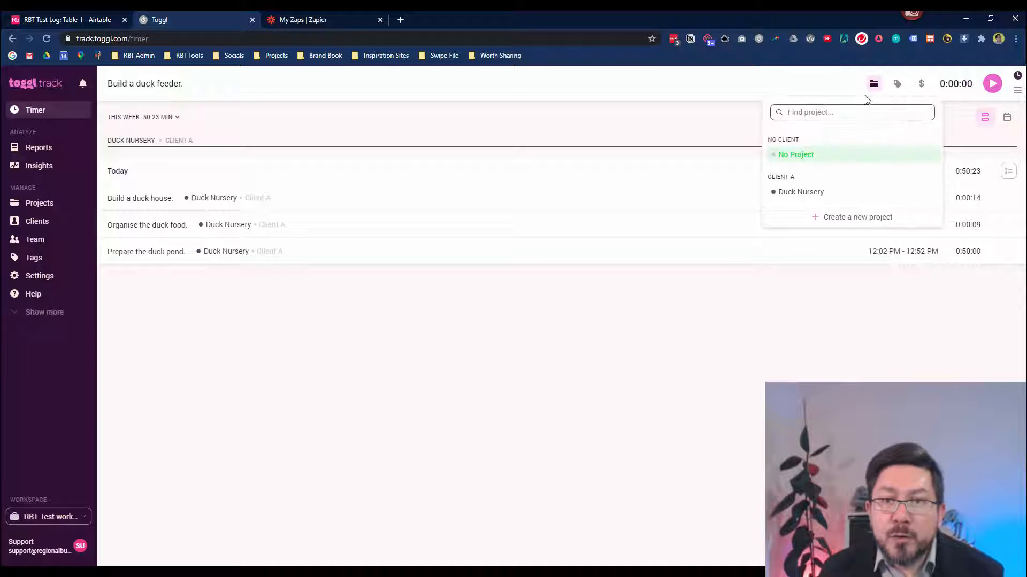
{"action": "left_click", "coordinate": [798, 193]}
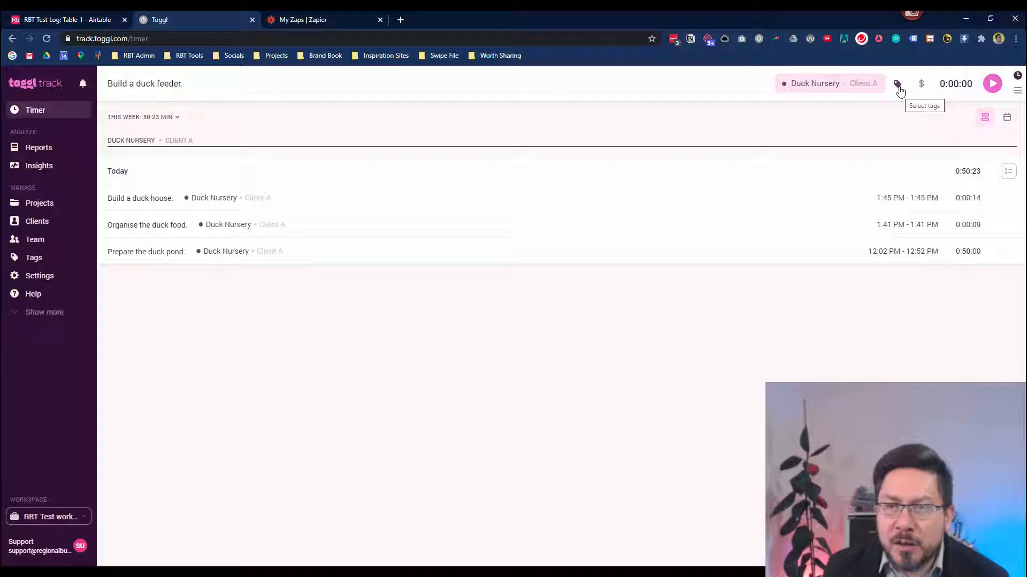
{"action": "left_click", "coordinate": [993, 85]}
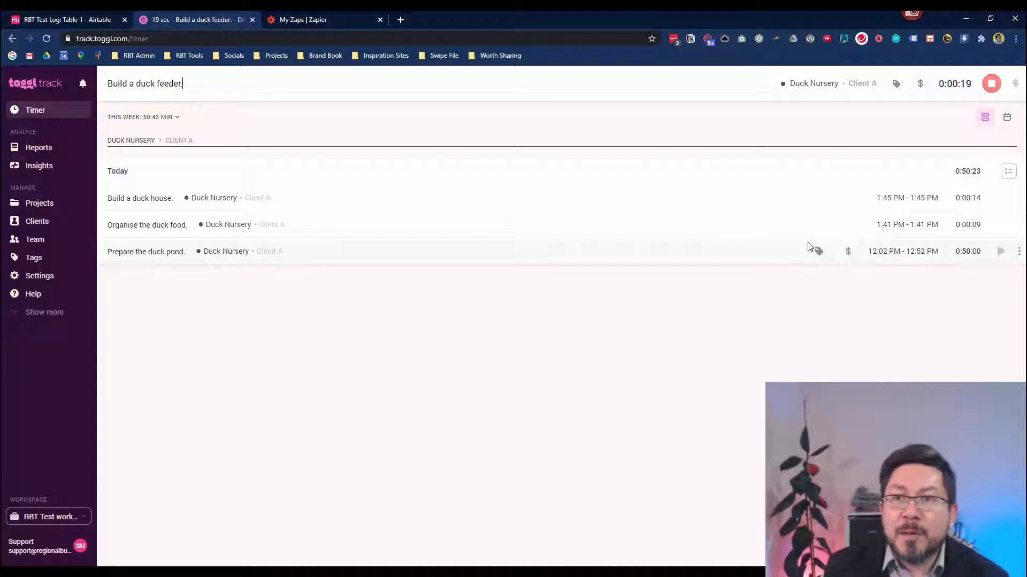
Stop the running 'Build a duck feeder.' timer so it is logged under Today.
{"action": "left_click", "coordinate": [992, 87]}
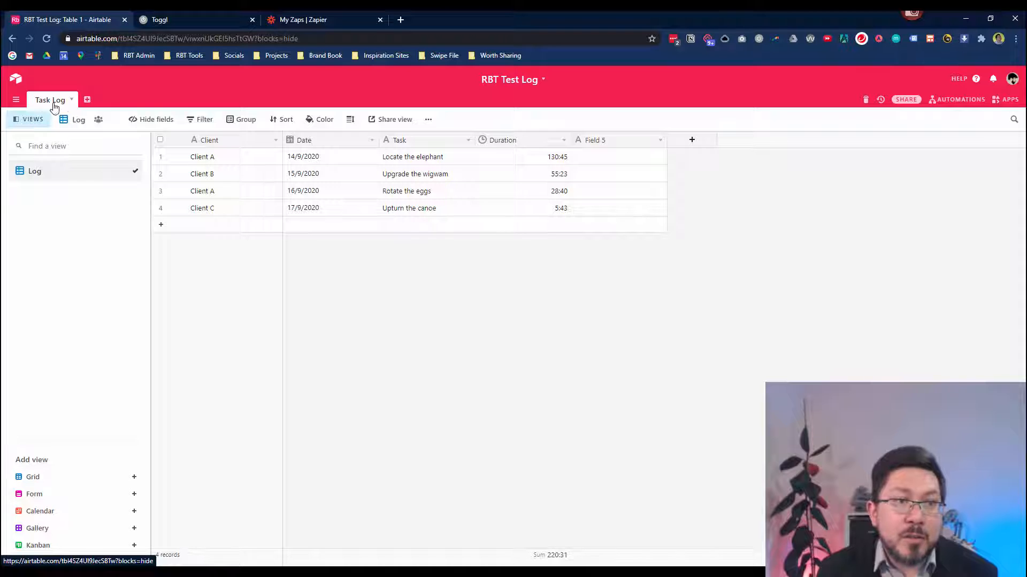
Confirm the Task Log table name and delete the empty Field 5 column.
{"action": "left_click", "coordinate": [72, 100]}
{"action": "left_click", "coordinate": [57, 117]}
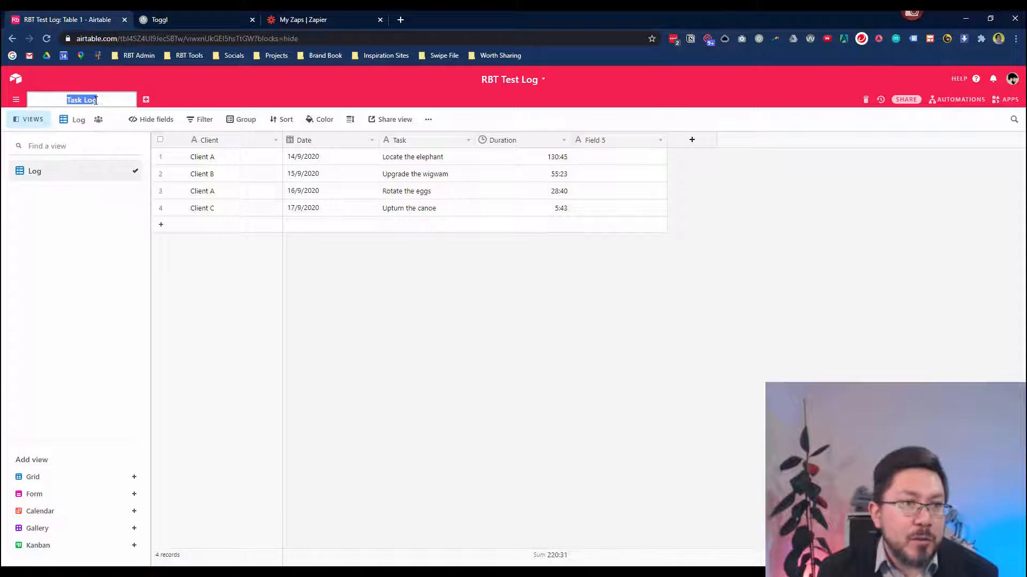
{"action": "key", "text": "End"}
{"action": "key", "text": "Return"}
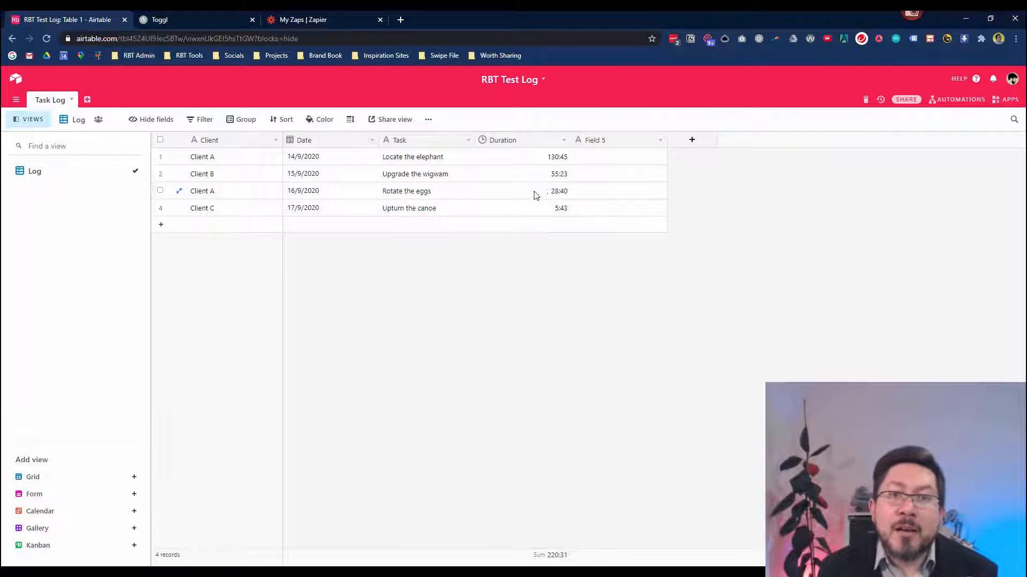
{"action": "left_click", "coordinate": [659, 141]}
{"action": "left_click", "coordinate": [616, 378]}
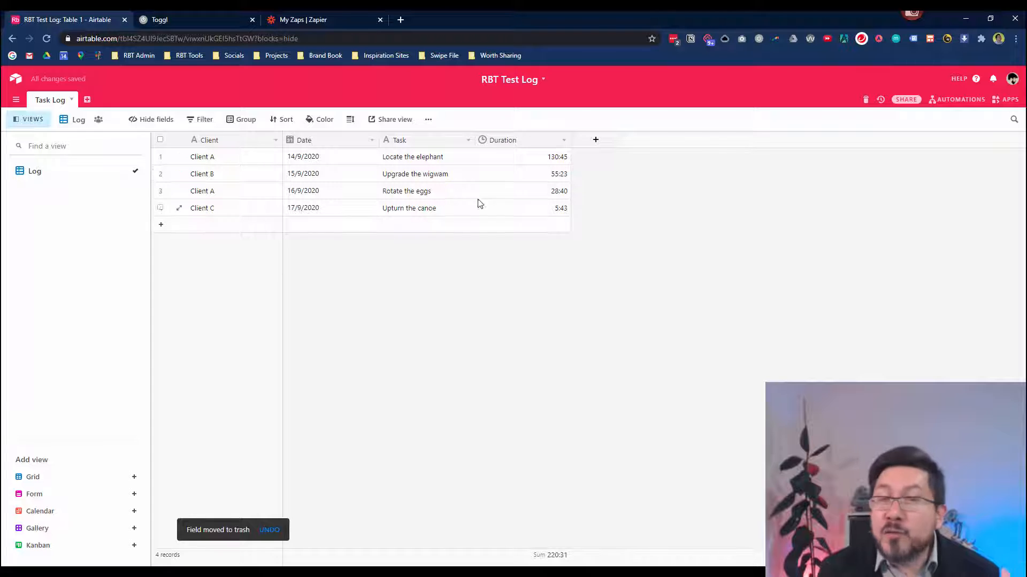
Review the Client and Date field settings, keeping the European date format unchanged.
{"action": "left_click", "coordinate": [238, 141]}
{"action": "left_click", "coordinate": [276, 142]}
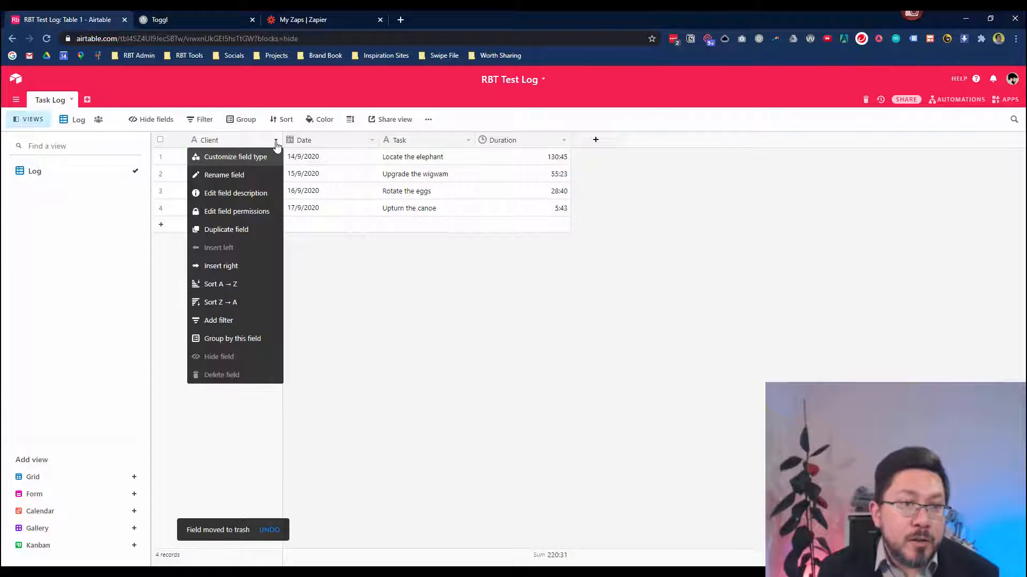
{"action": "left_click", "coordinate": [250, 157]}
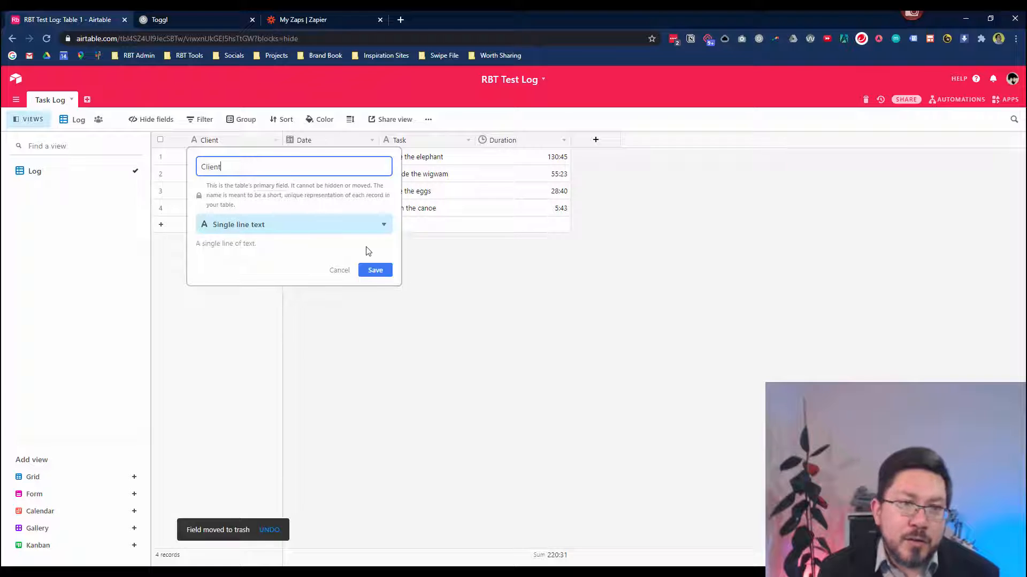
{"action": "left_click", "coordinate": [334, 270]}
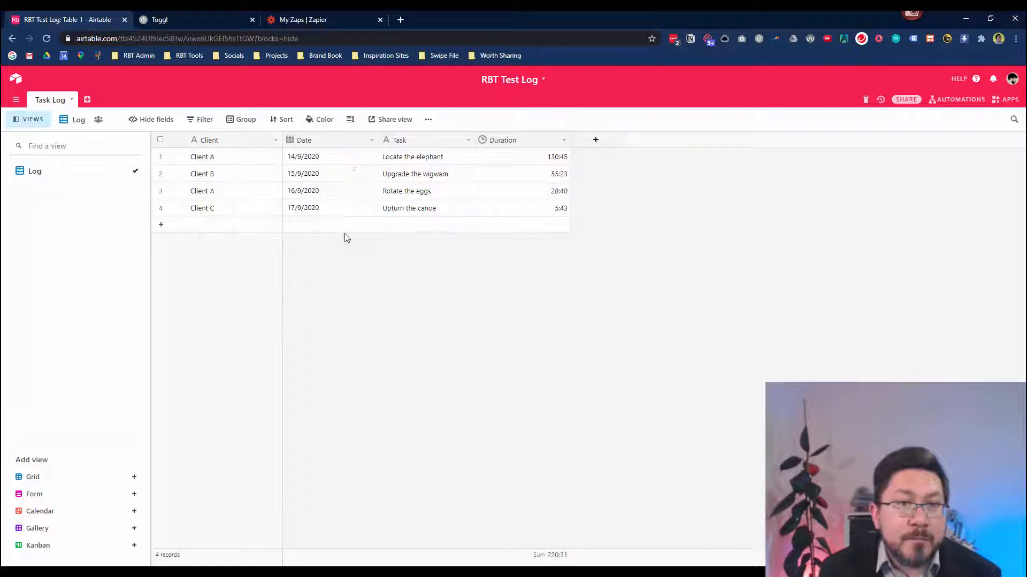
{"action": "left_click", "coordinate": [372, 140]}
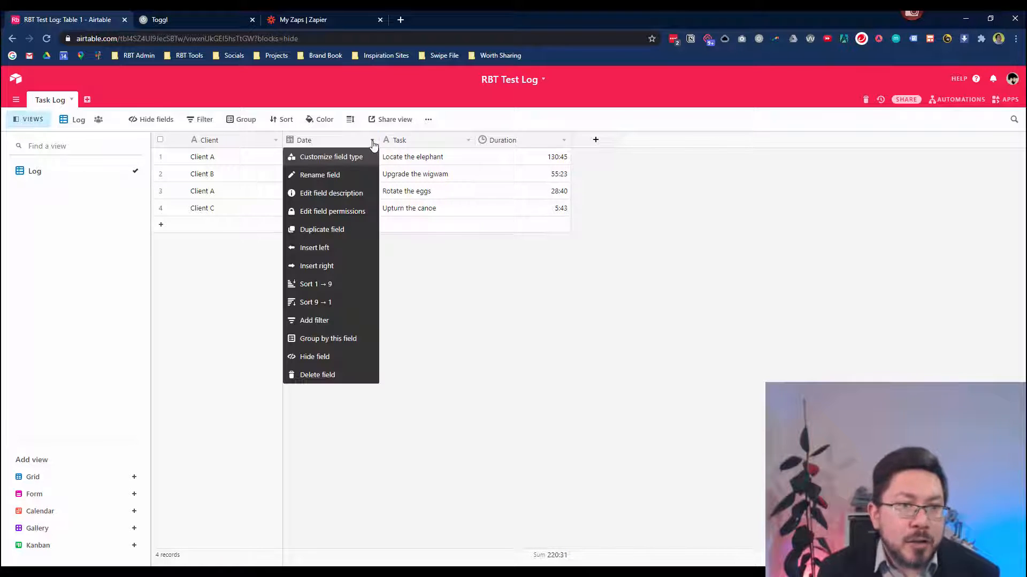
{"action": "left_click", "coordinate": [355, 156]}
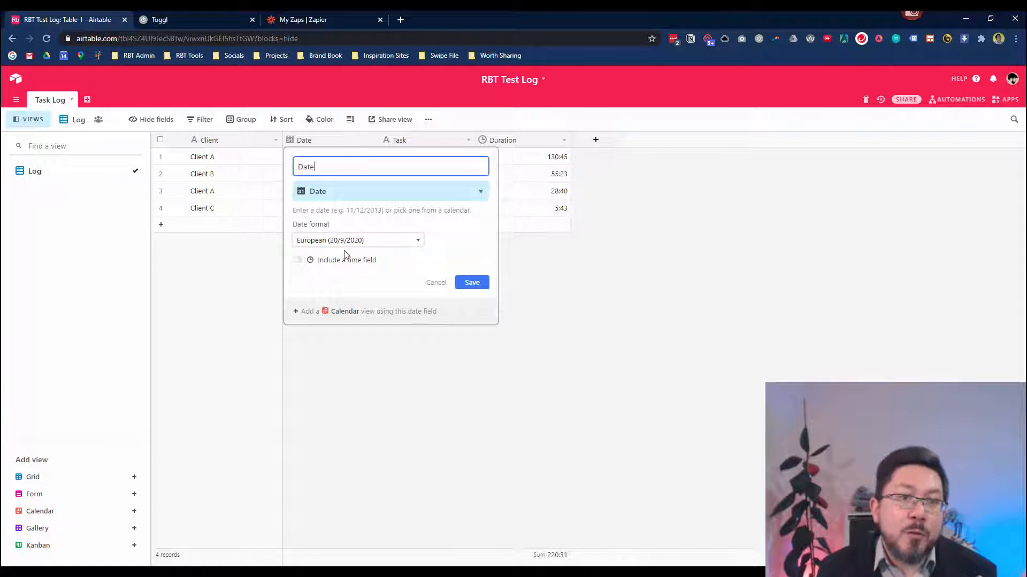
{"action": "left_click", "coordinate": [418, 242]}
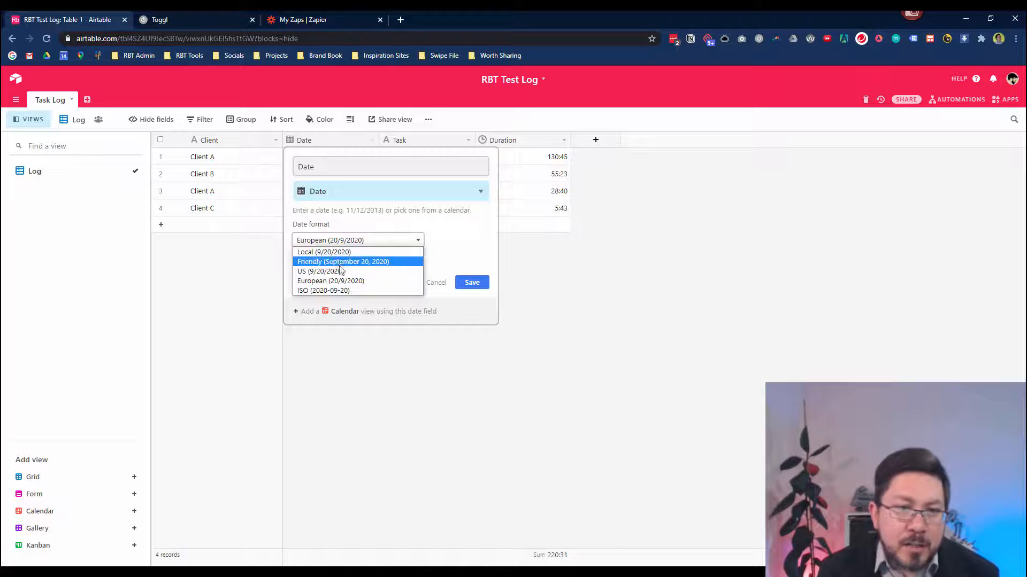
{"action": "left_click", "coordinate": [436, 285]}
{"action": "left_click", "coordinate": [436, 283]}
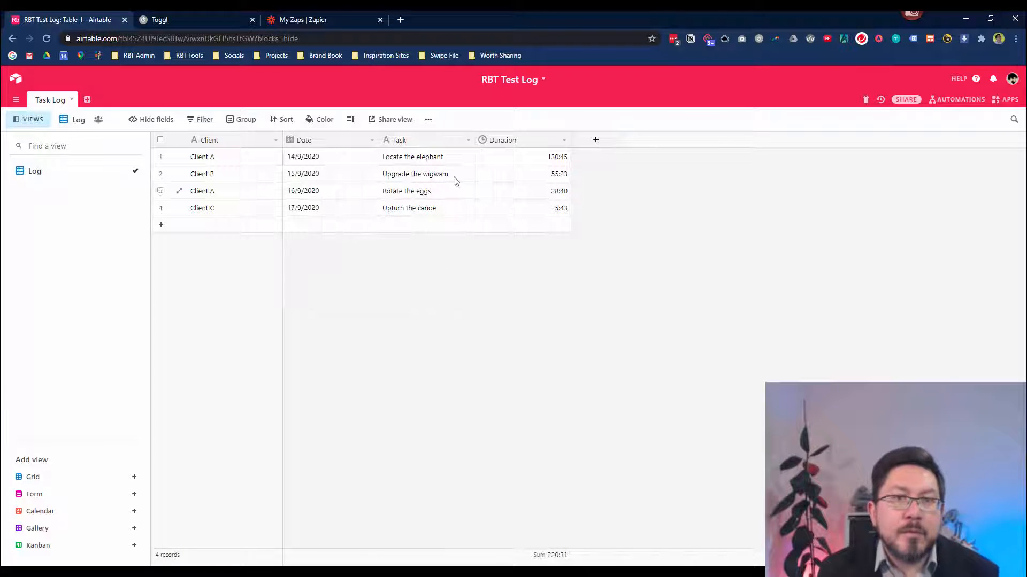
Review the Task and Duration field settings without making changes.
{"action": "left_click", "coordinate": [468, 141]}
{"action": "left_click", "coordinate": [449, 160]}
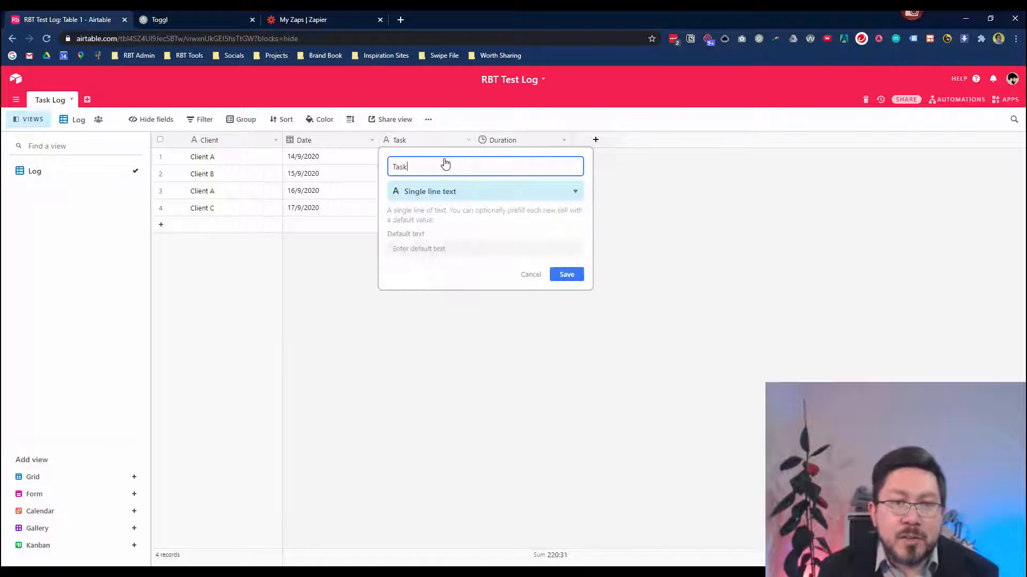
{"action": "left_click", "coordinate": [536, 276]}
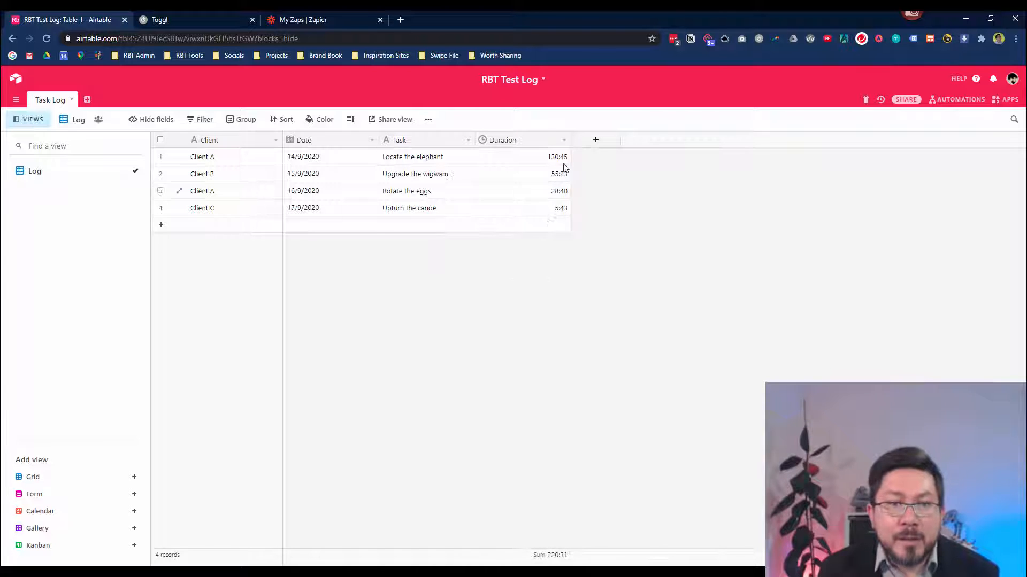
{"action": "left_click", "coordinate": [563, 141]}
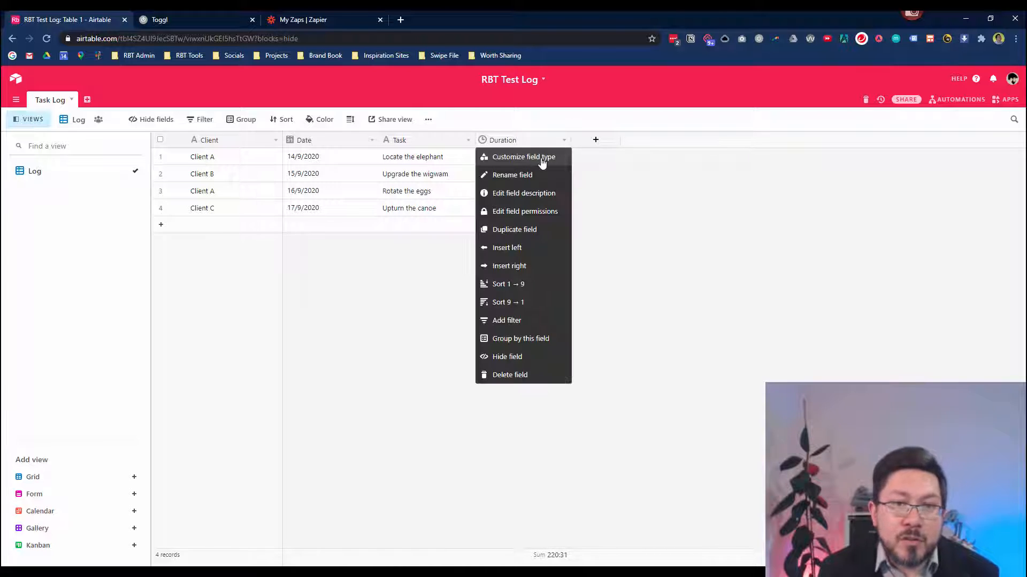
{"action": "left_click", "coordinate": [556, 158]}
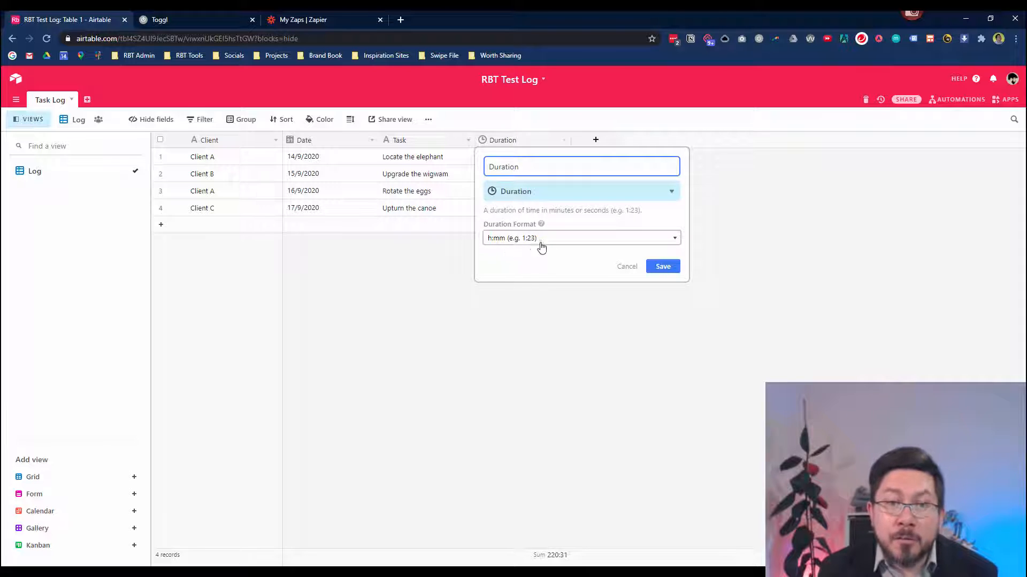
{"action": "left_click", "coordinate": [629, 269]}
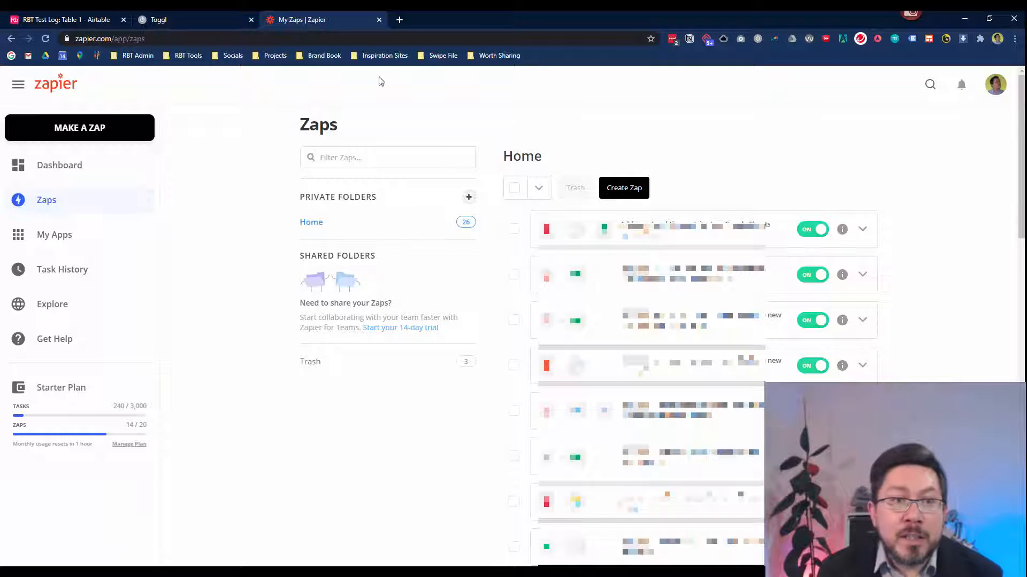
Create a new Zap and name it 'Toggl Track to Airtable Test'.
{"action": "left_click", "coordinate": [135, 124]}
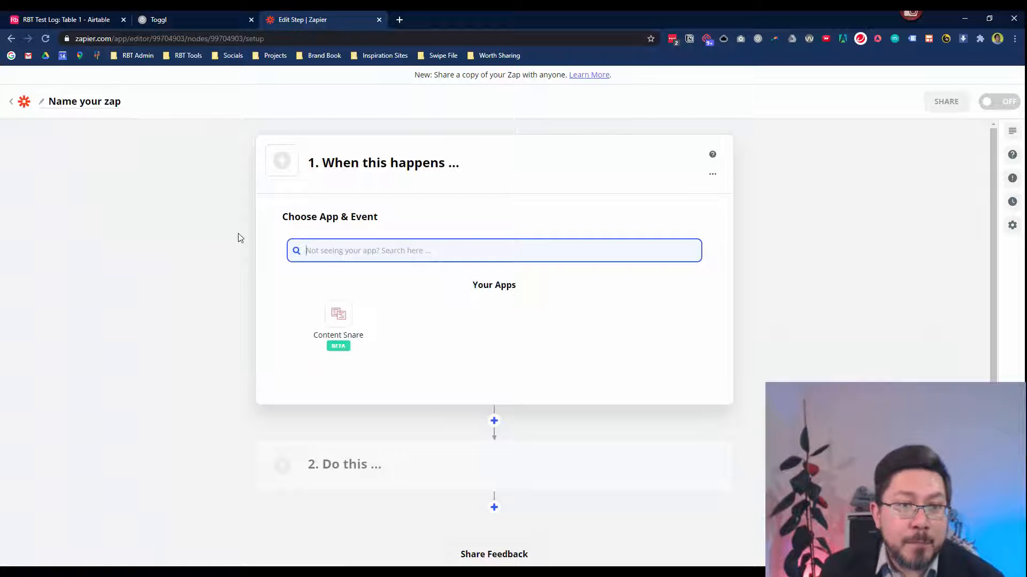
{"action": "left_click", "coordinate": [104, 104]}
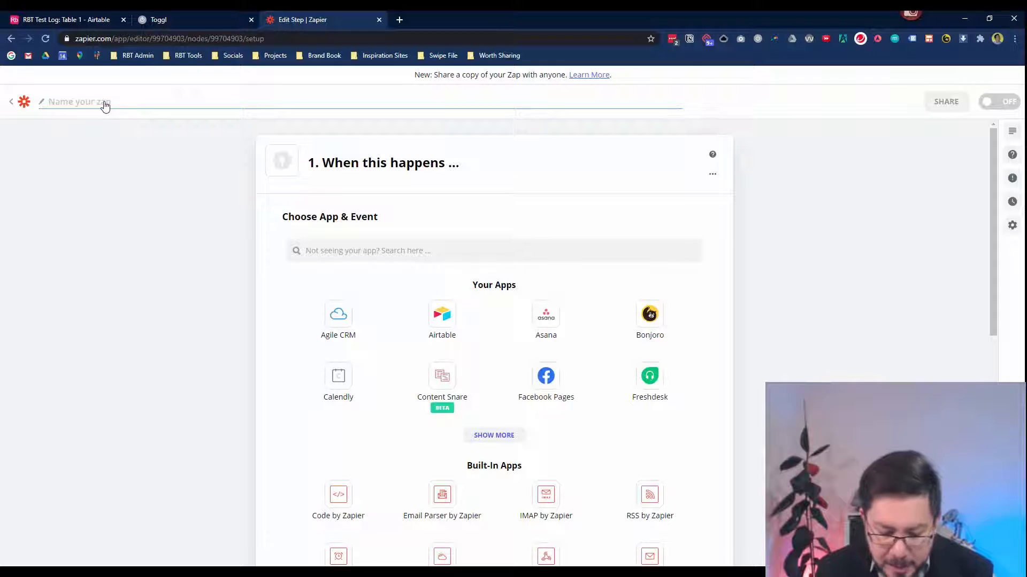
{"action": "type", "text": "Toggl Track"}
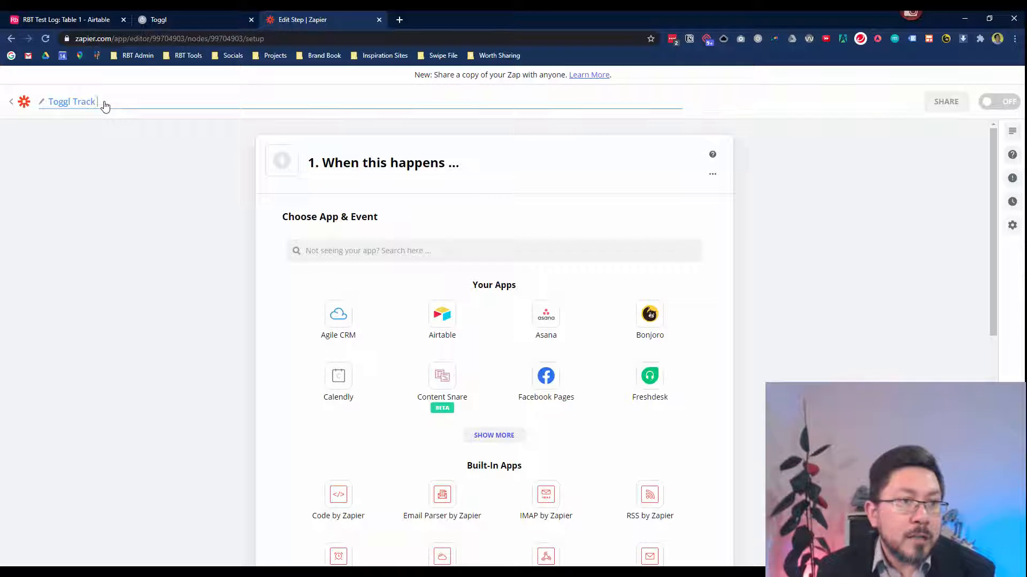
{"action": "type", "text": " to Airtable Test"}
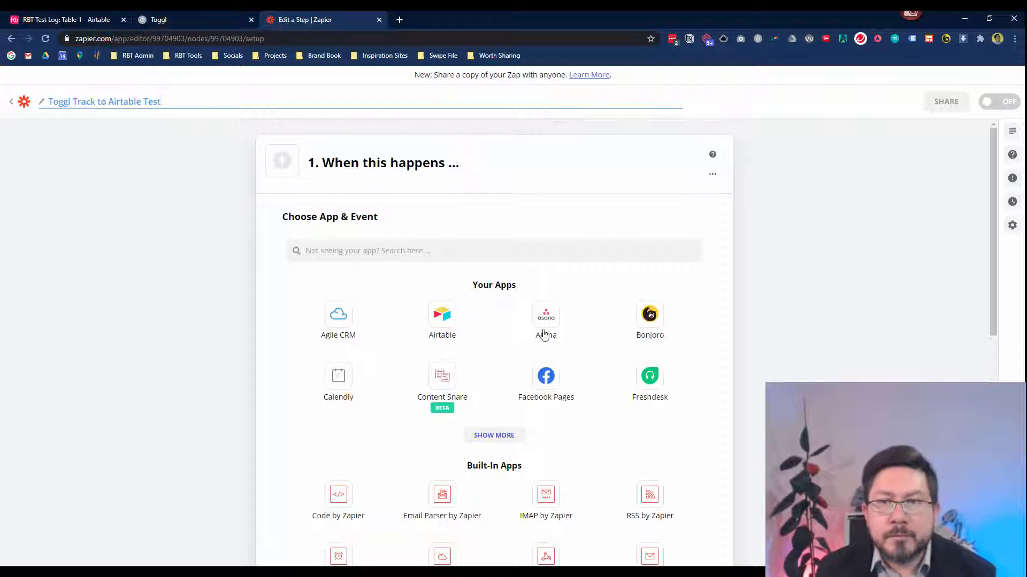
{"action": "left_click", "coordinate": [789, 321]}
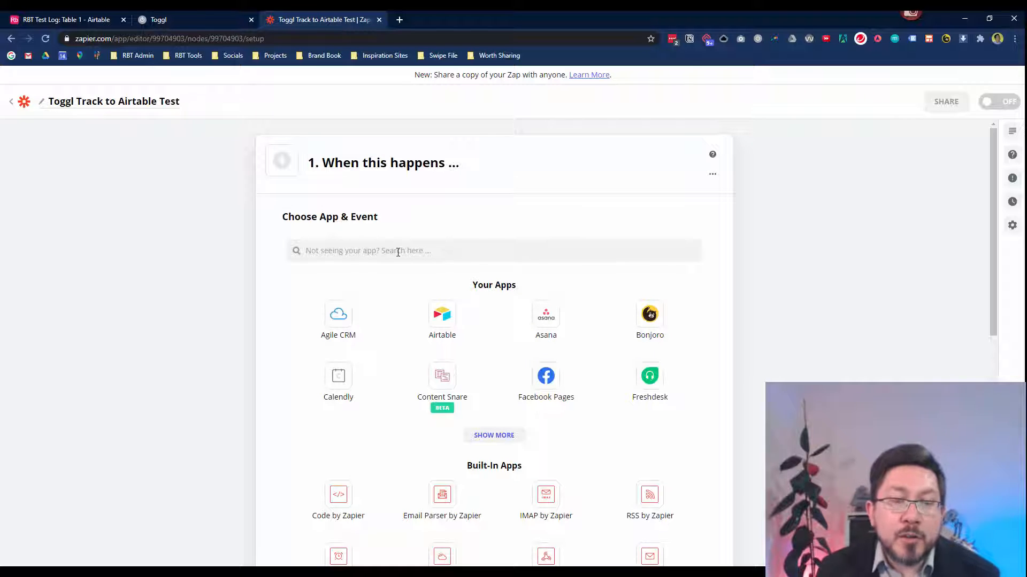
{"action": "scroll", "coordinate": [367, 380], "scroll_direction": "down", "scroll_amount": 4}
{"action": "scroll", "coordinate": [362, 413], "scroll_direction": "up", "scroll_amount": 4}
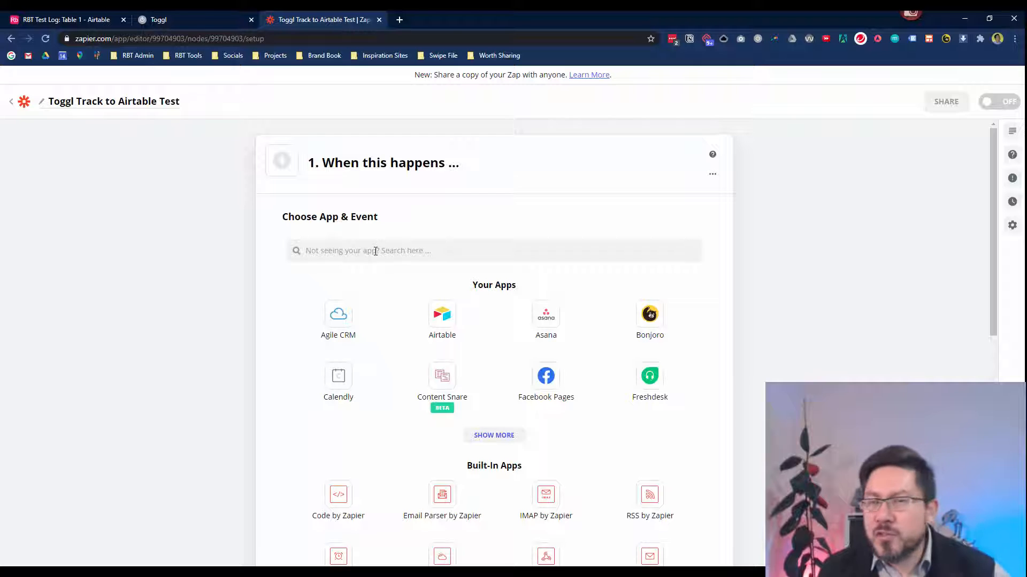
Choose Toggl as the trigger app with New Time Entry as its trigger event.
{"action": "left_click", "coordinate": [376, 251]}
{"action": "type", "text": "tog"}
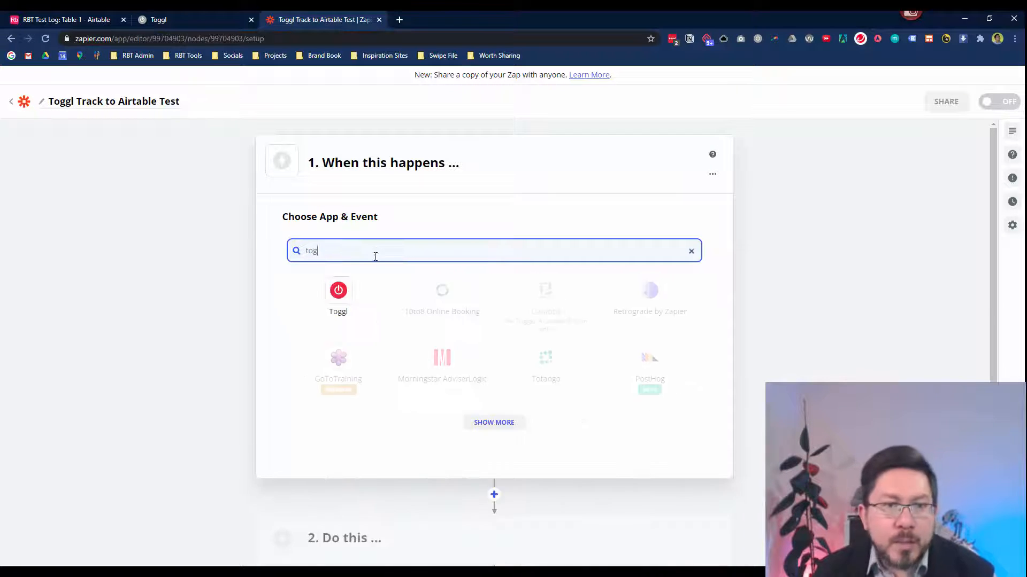
{"action": "left_click", "coordinate": [339, 297]}
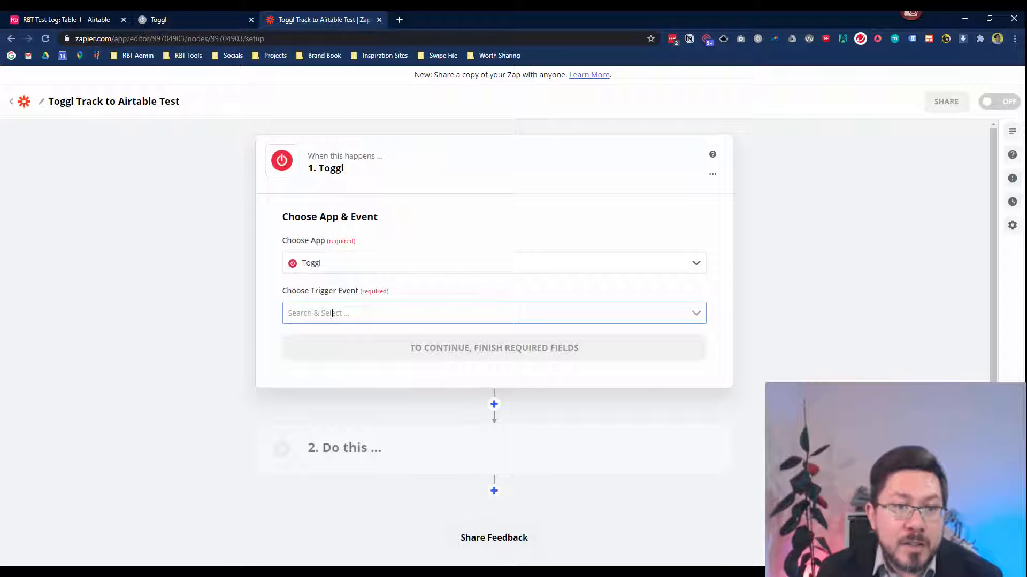
{"action": "left_click", "coordinate": [332, 313]}
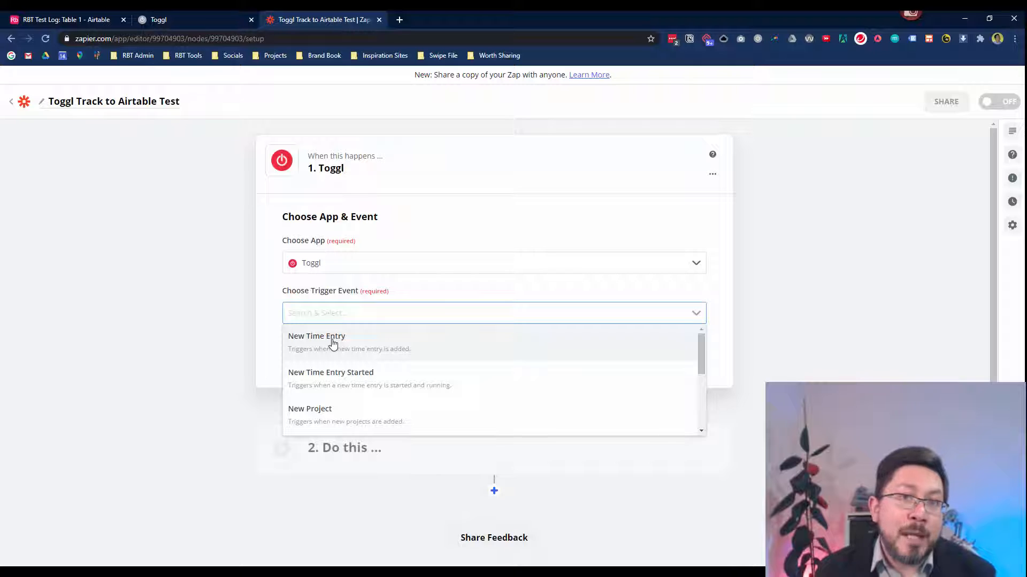
{"action": "scroll", "coordinate": [440, 371], "scroll_direction": "down", "scroll_amount": 3}
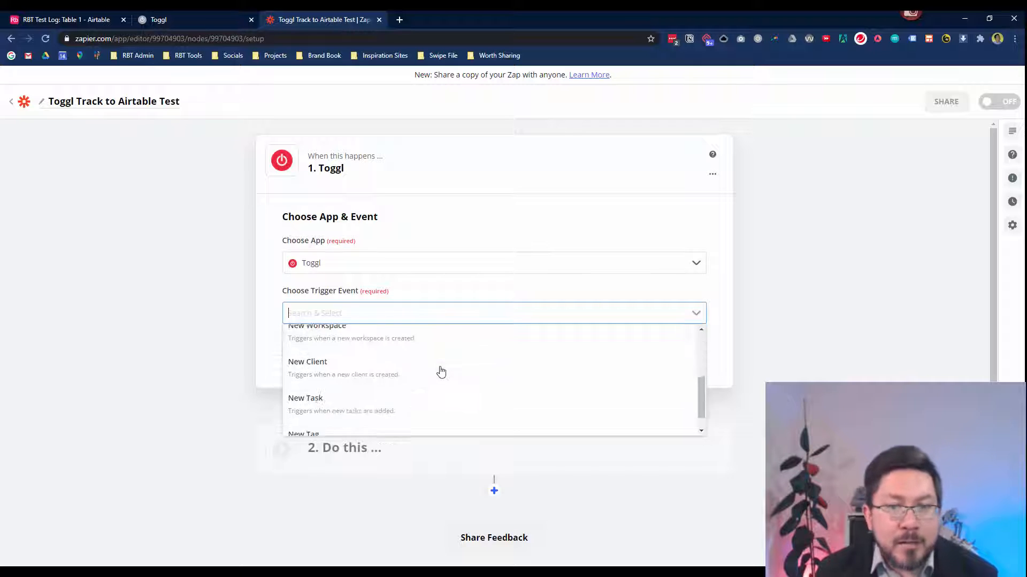
{"action": "scroll", "coordinate": [426, 414], "scroll_direction": "up", "scroll_amount": 3}
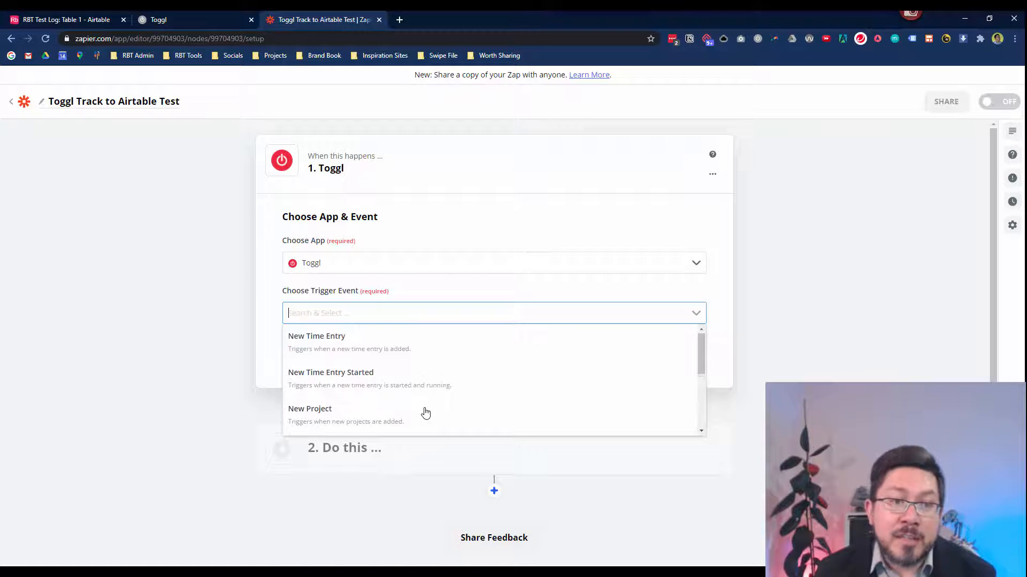
{"action": "scroll", "coordinate": [427, 385], "scroll_direction": "down", "scroll_amount": 1}
{"action": "scroll", "coordinate": [406, 356], "scroll_direction": "down", "scroll_amount": 2}
{"action": "scroll", "coordinate": [435, 369], "scroll_direction": "down", "scroll_amount": 3}
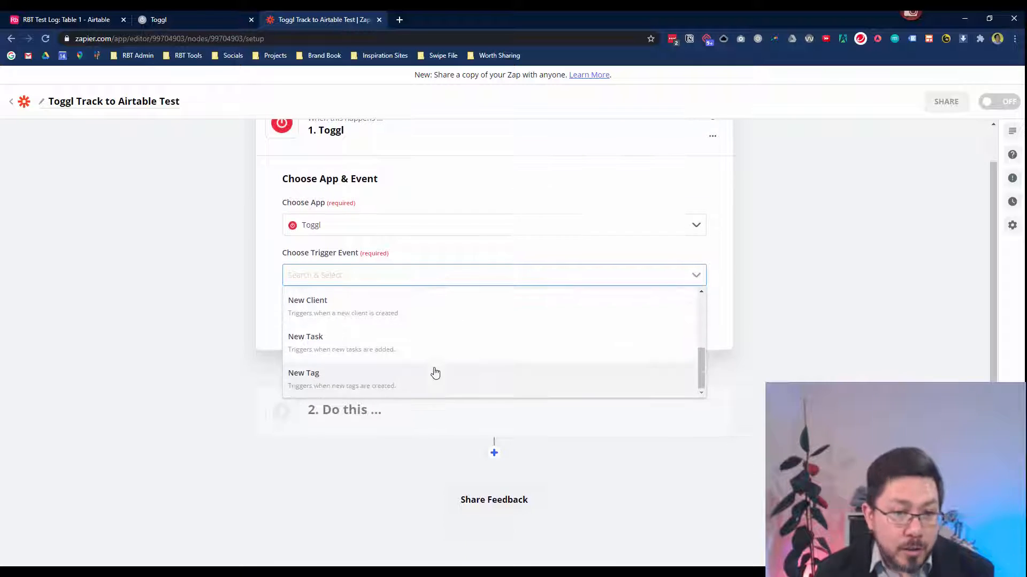
{"action": "scroll", "coordinate": [385, 364], "scroll_direction": "up", "scroll_amount": 4}
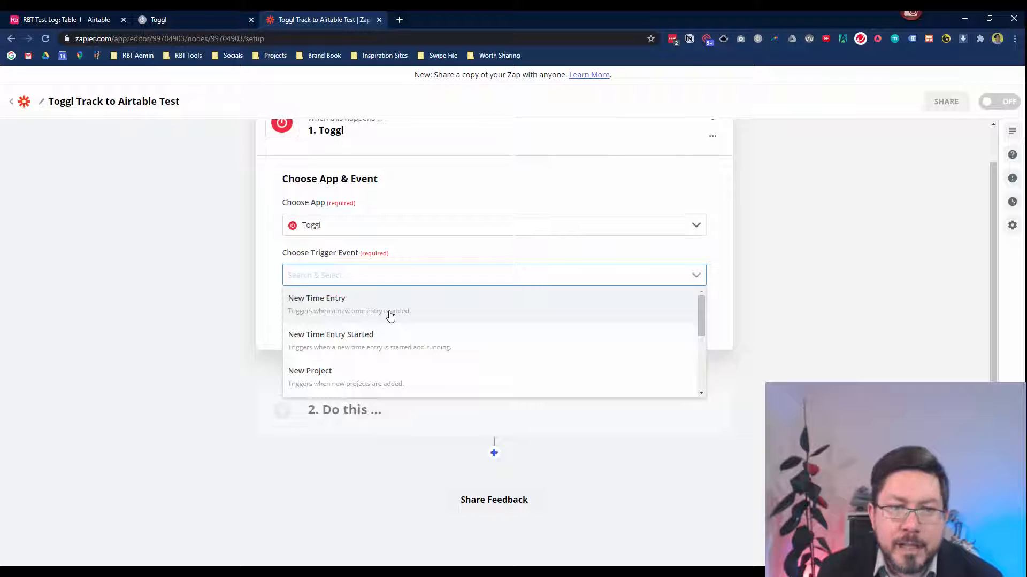
{"action": "left_click", "coordinate": [390, 315]}
Start adding a new Toggl account and move the API key popup aside.
{"action": "left_click", "coordinate": [504, 317]}
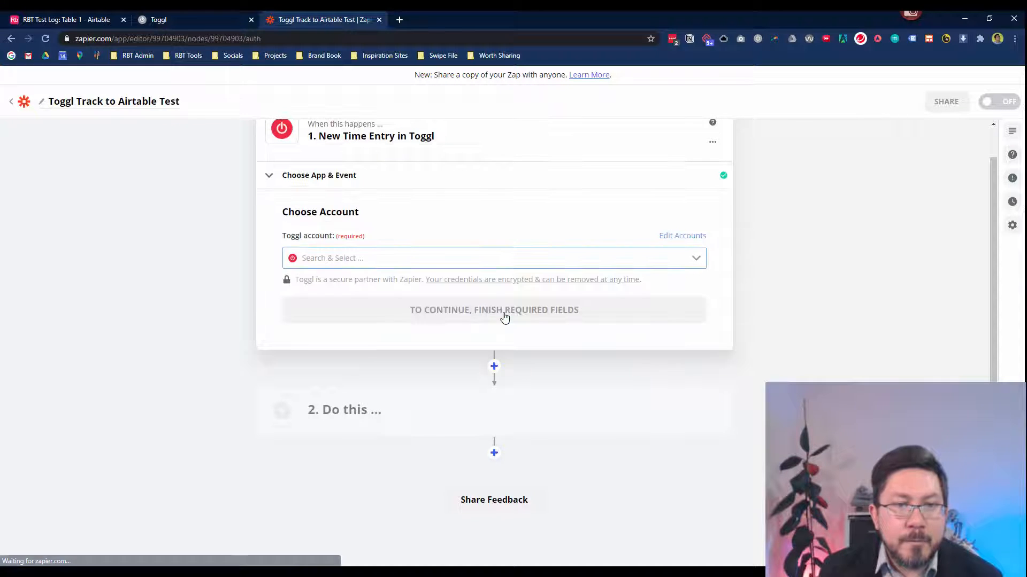
{"action": "left_click", "coordinate": [697, 260]}
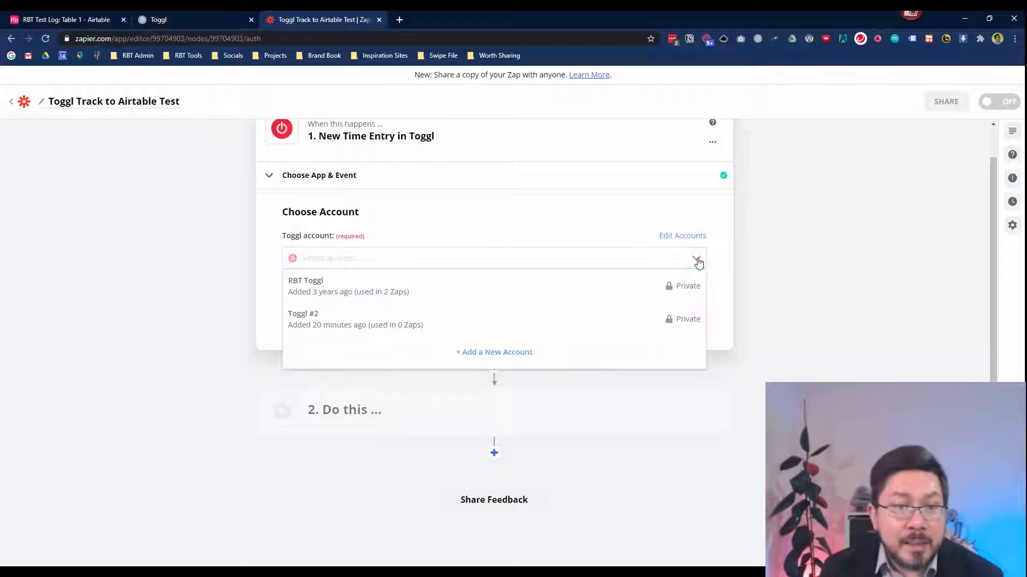
{"action": "left_click", "coordinate": [476, 359]}
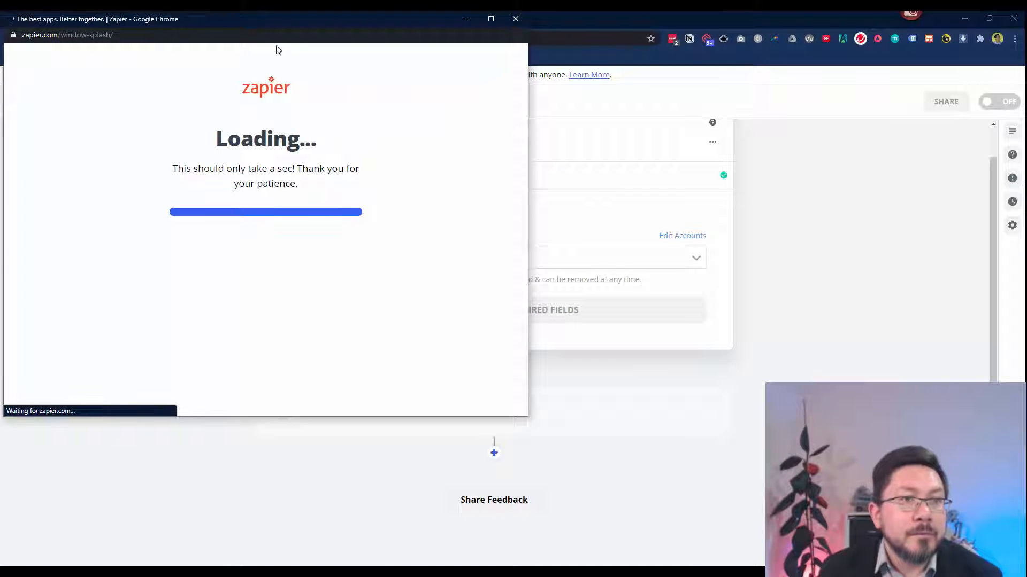
{"action": "left_click_drag", "start_coordinate": [242, 17], "coordinate": [578, 87]}
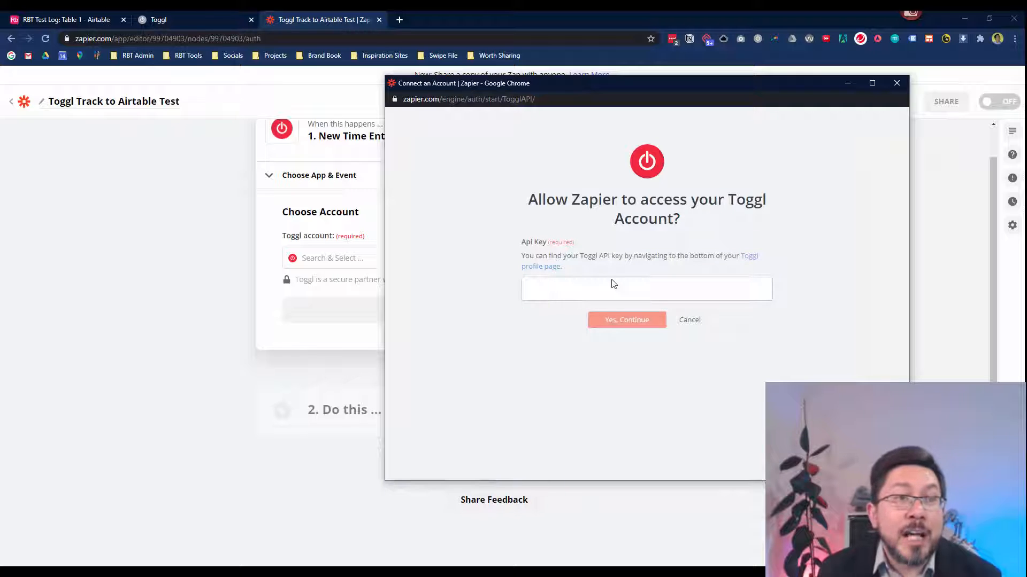
{"action": "left_click", "coordinate": [168, 21]}
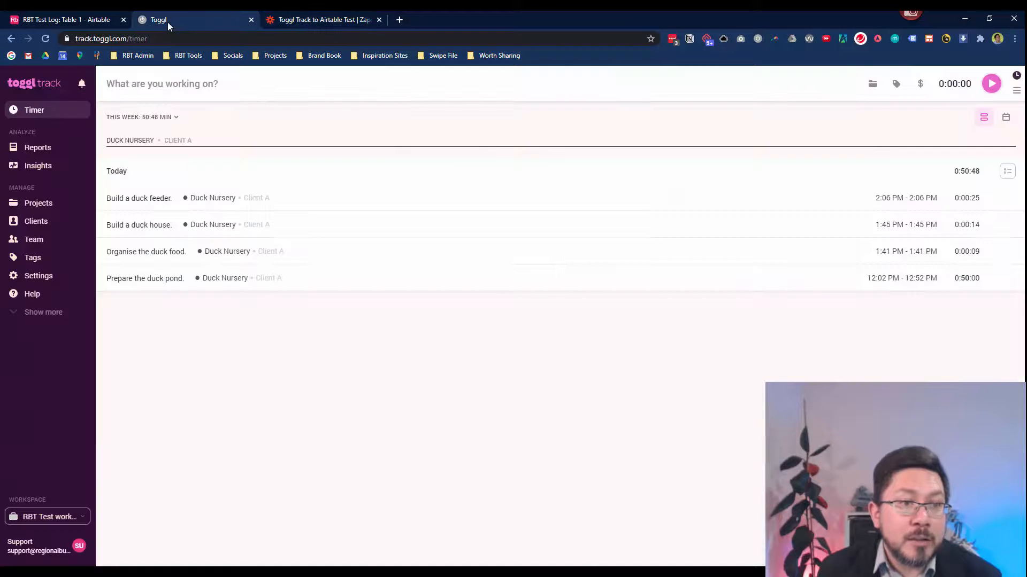
{"action": "left_click", "coordinate": [38, 555]}
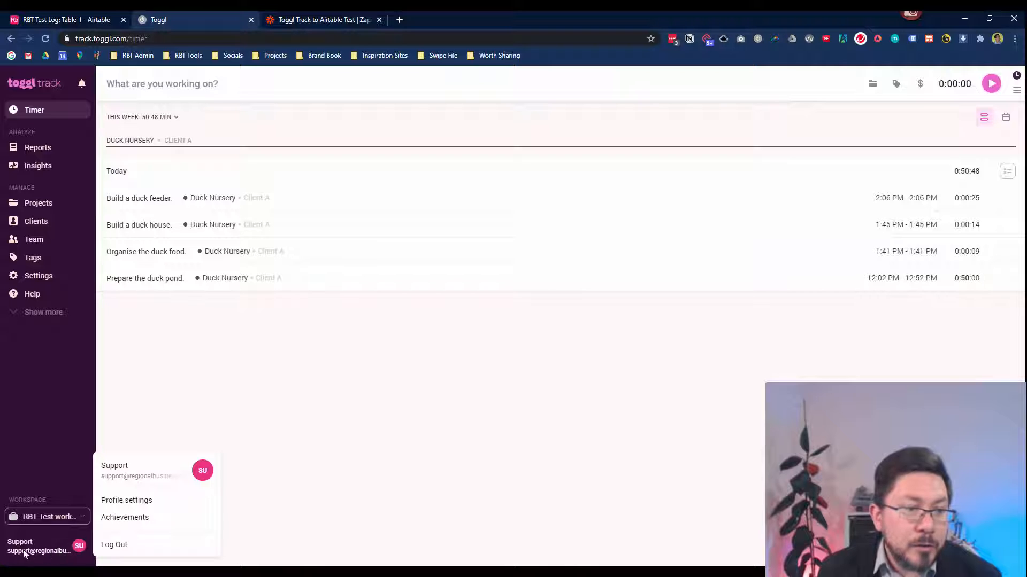
{"action": "left_click", "coordinate": [114, 499]}
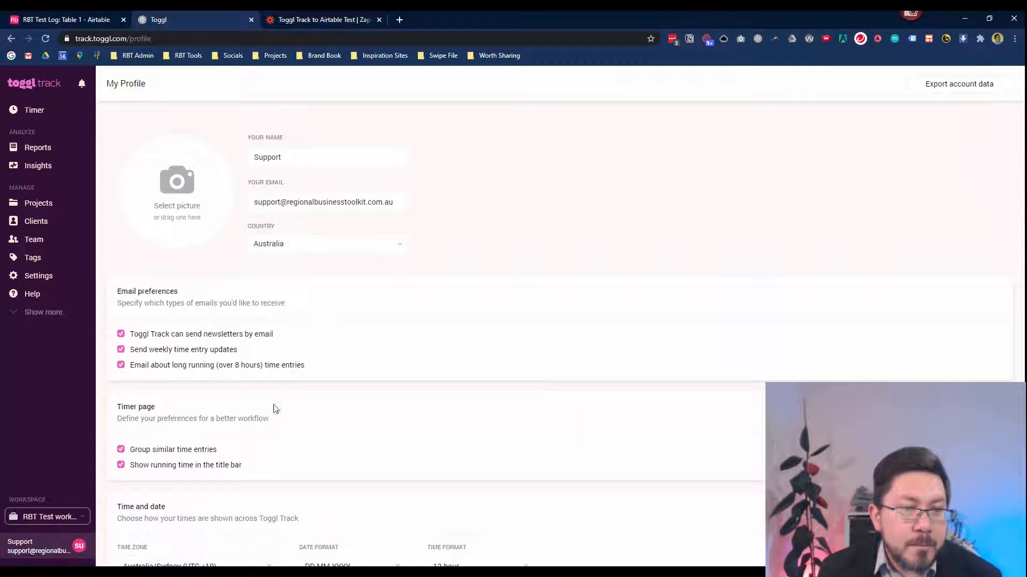
{"action": "scroll", "coordinate": [274, 406], "scroll_direction": "down", "scroll_amount": 4}
{"action": "scroll", "coordinate": [274, 411], "scroll_direction": "down", "scroll_amount": 6}
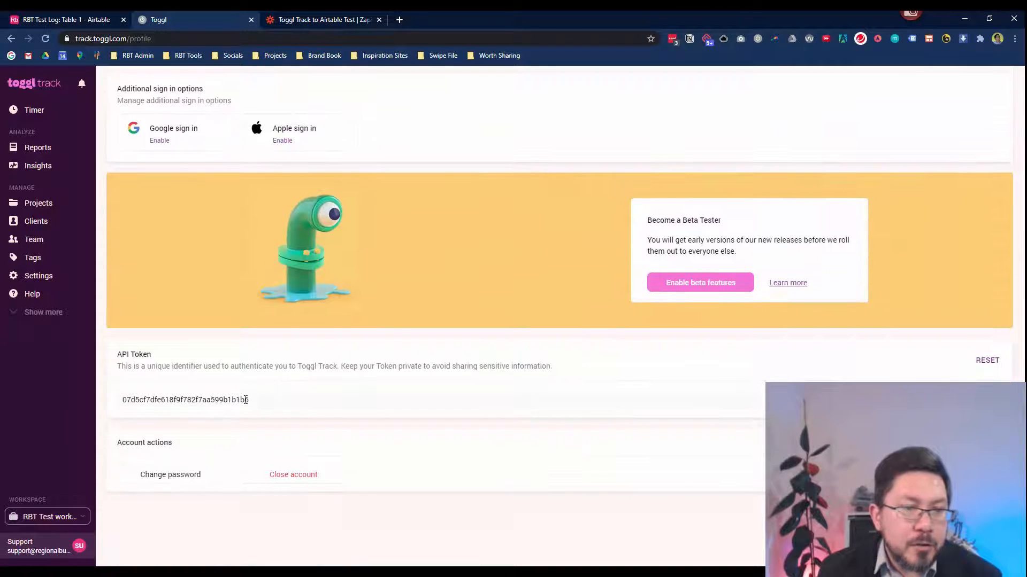
{"action": "left_click_drag", "start_coordinate": [261, 400], "coordinate": [104, 407]}
{"action": "key", "text": "ctrl+c"}
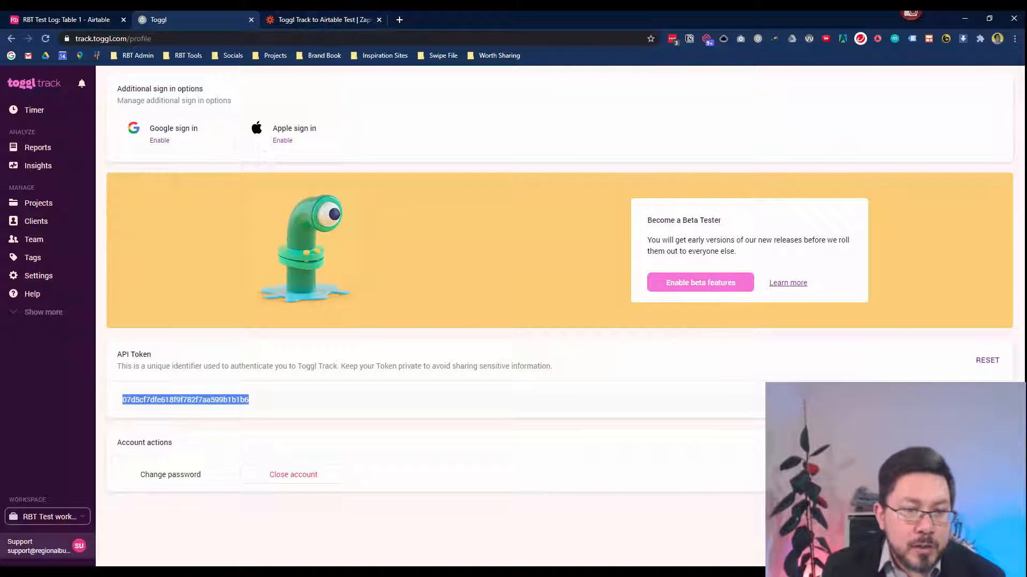
Paste the API token into the Zapier popup to connect Toggl #3, then continue.
{"action": "mouse_move", "coordinate": [301, 573]}
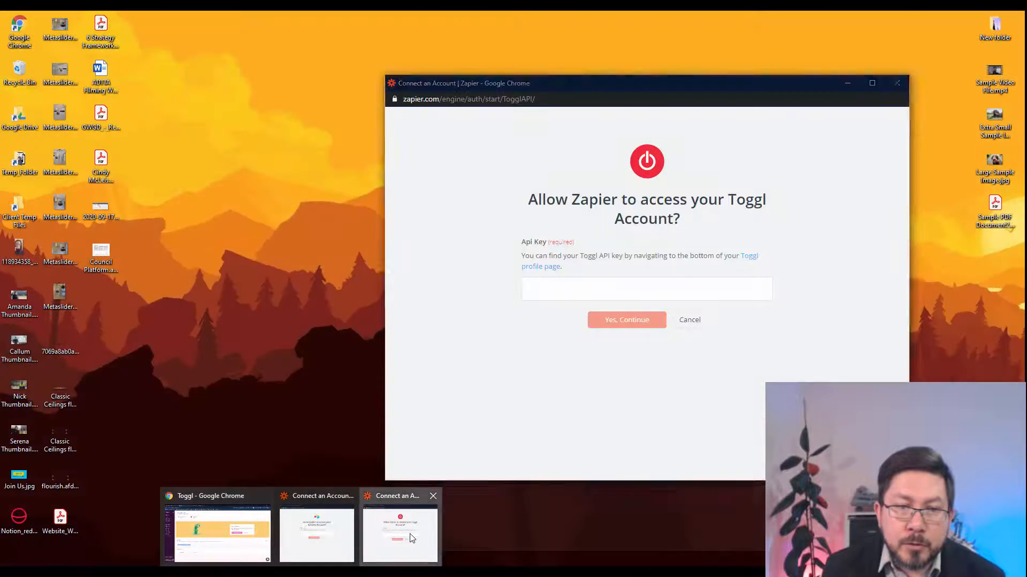
{"action": "left_click", "coordinate": [353, 534]}
{"action": "left_click", "coordinate": [565, 288]}
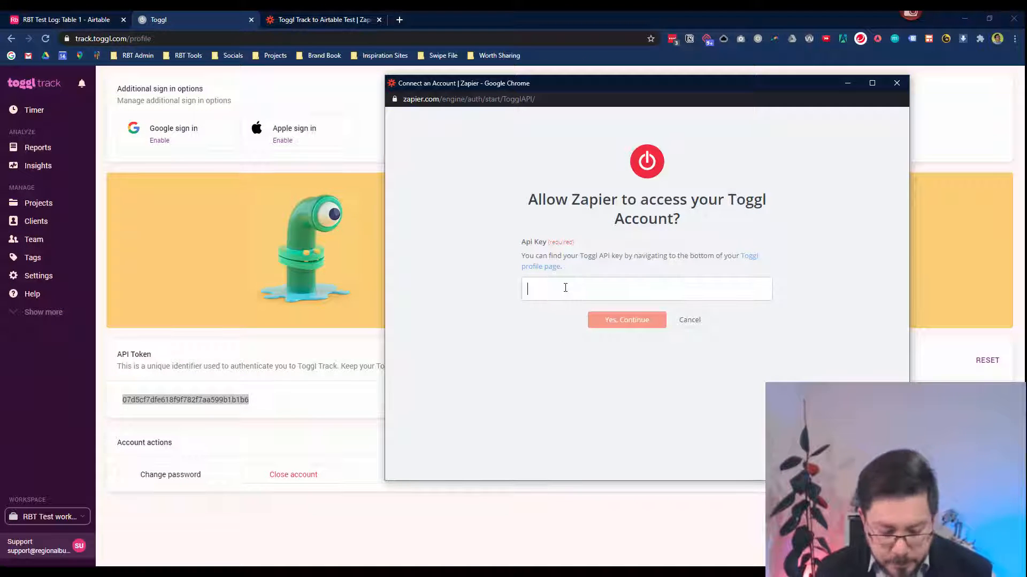
{"action": "key", "text": "ctrl+v"}
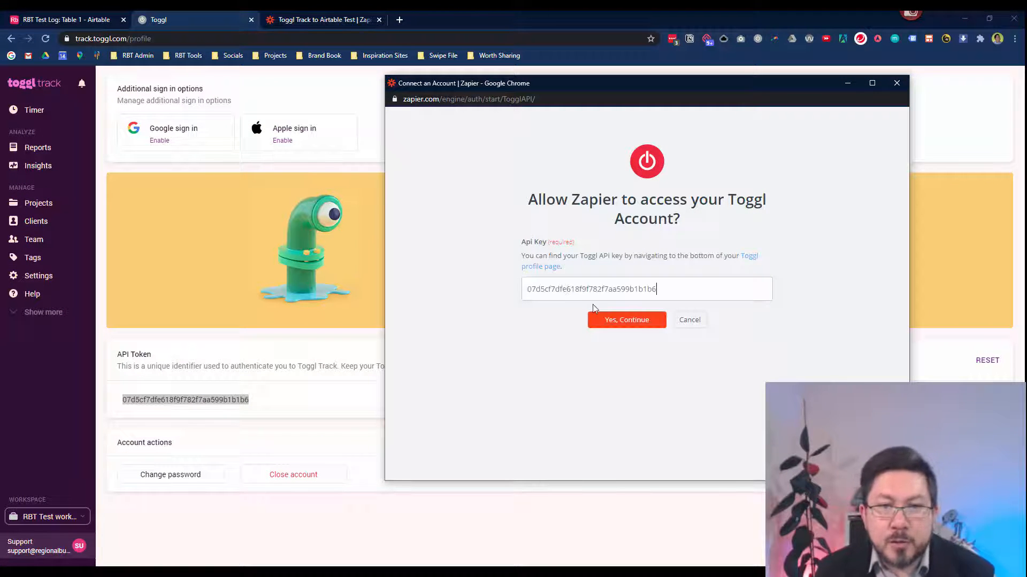
{"action": "left_click", "coordinate": [620, 324]}
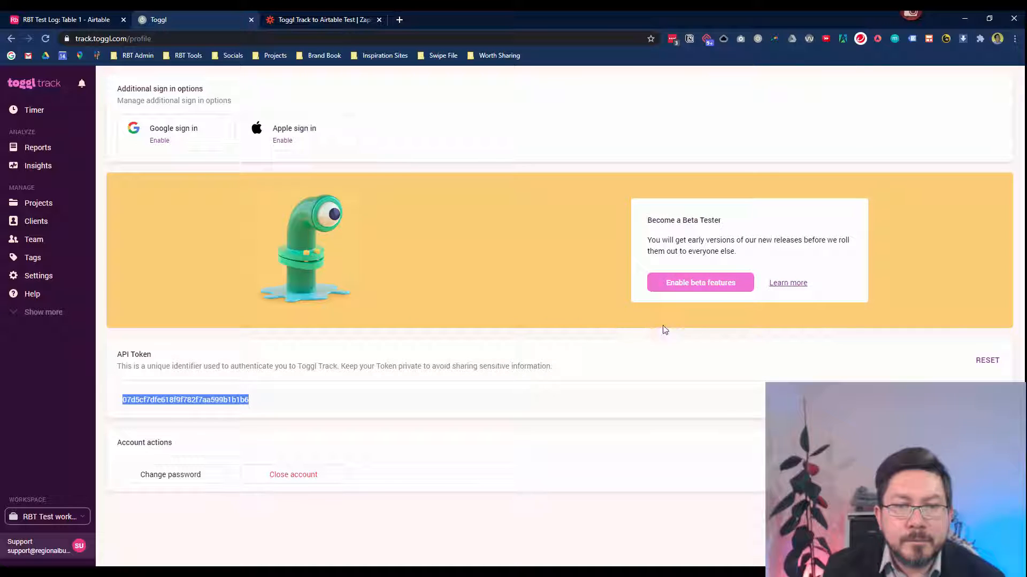
{"action": "scroll", "coordinate": [436, 362], "scroll_direction": "up", "scroll_amount": 8}
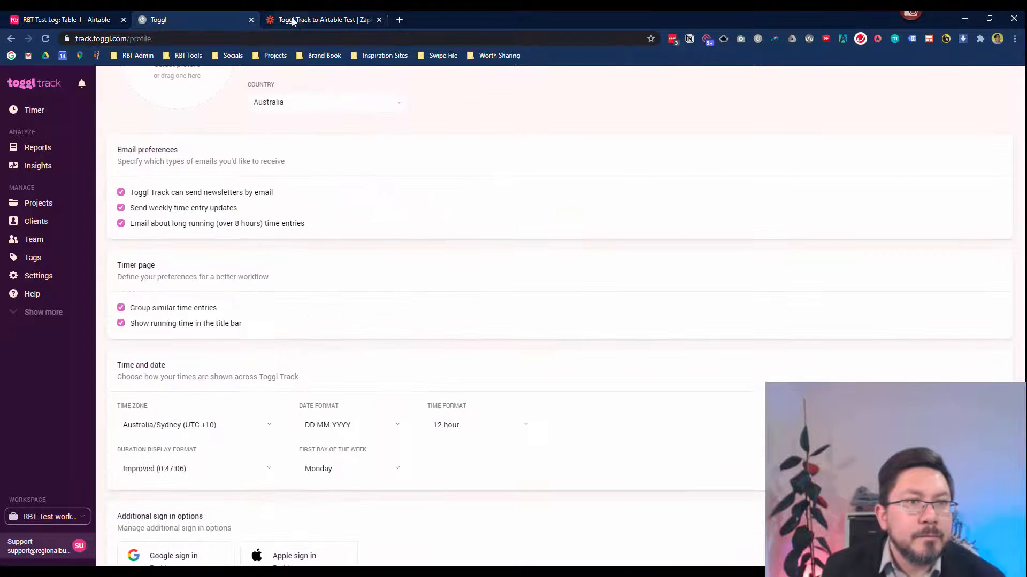
{"action": "left_click", "coordinate": [82, 21]}
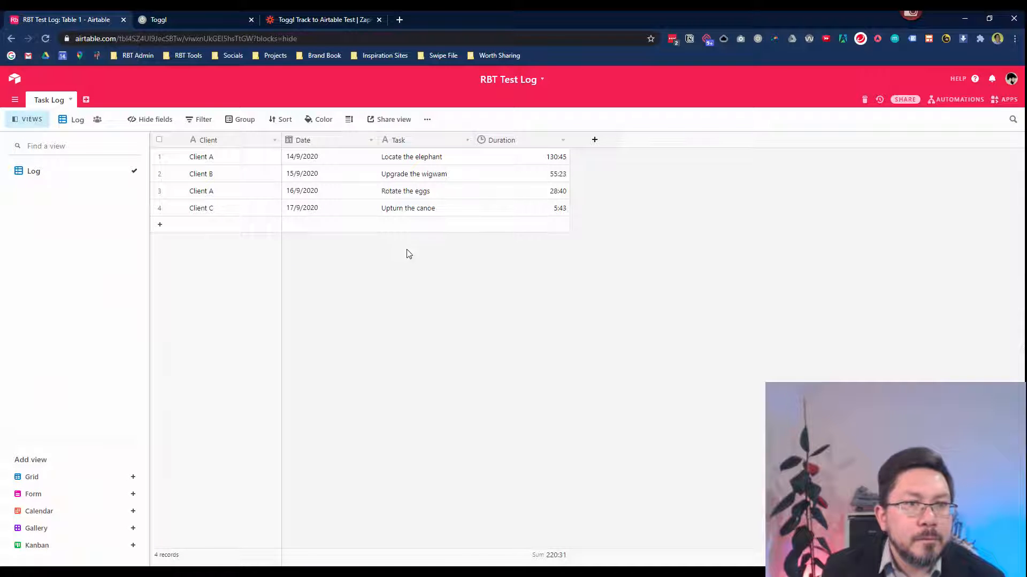
{"action": "left_click", "coordinate": [324, 21]}
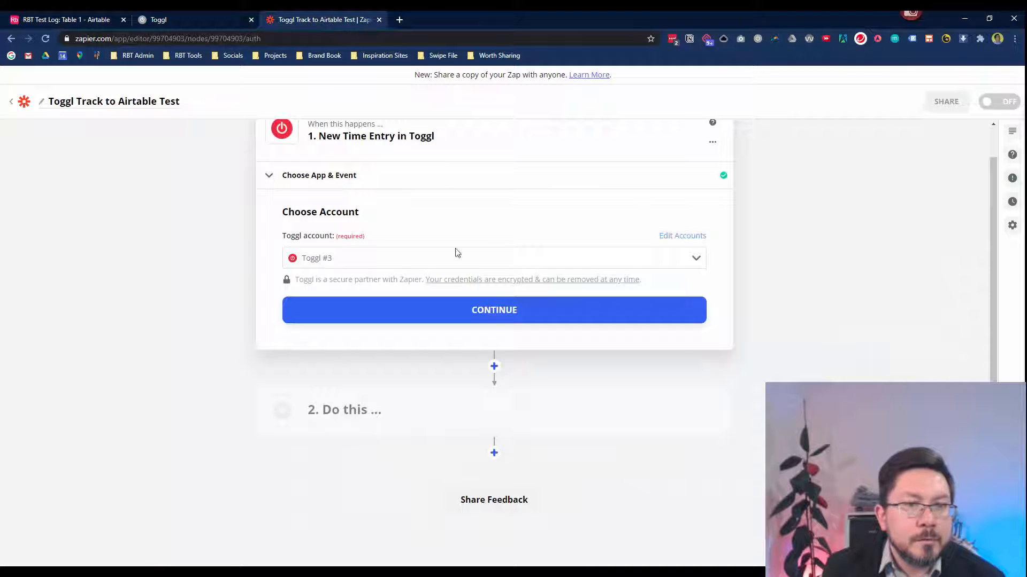
{"action": "left_click", "coordinate": [477, 318]}
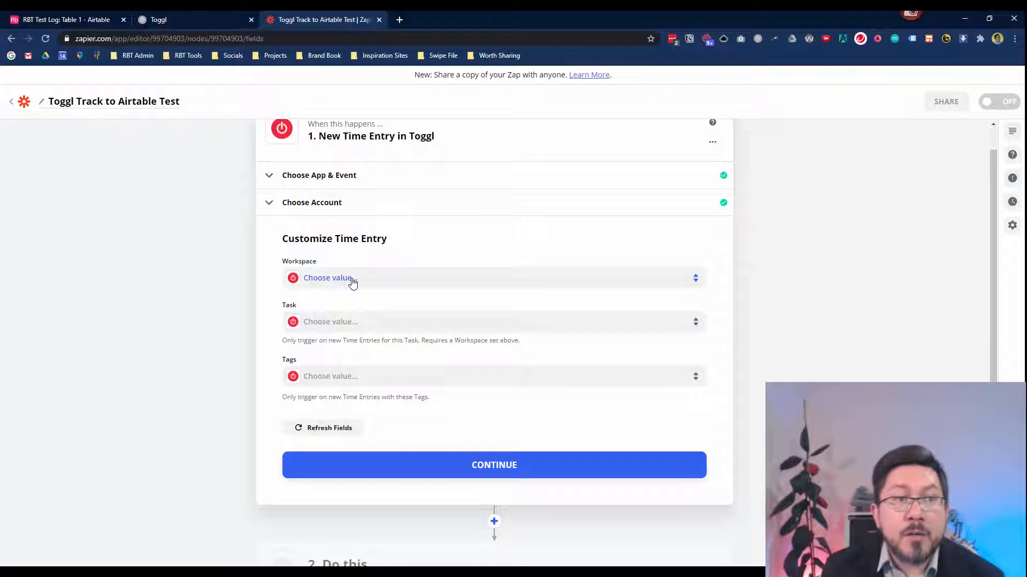
Set the trigger's workspace to RBT Test workspace and continue.
{"action": "left_click", "coordinate": [158, 19]}
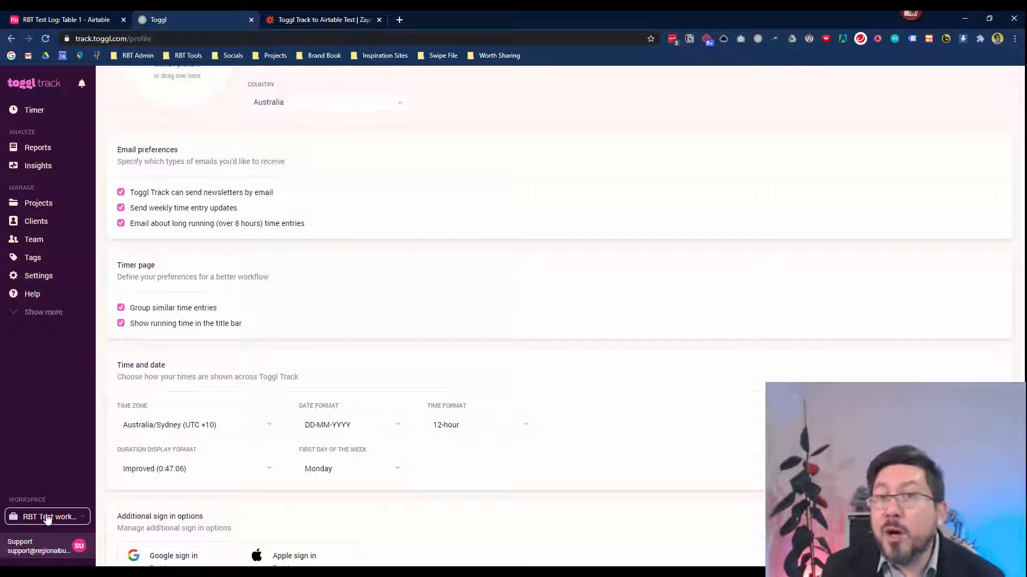
{"action": "left_click", "coordinate": [335, 20]}
{"action": "left_click", "coordinate": [371, 279]}
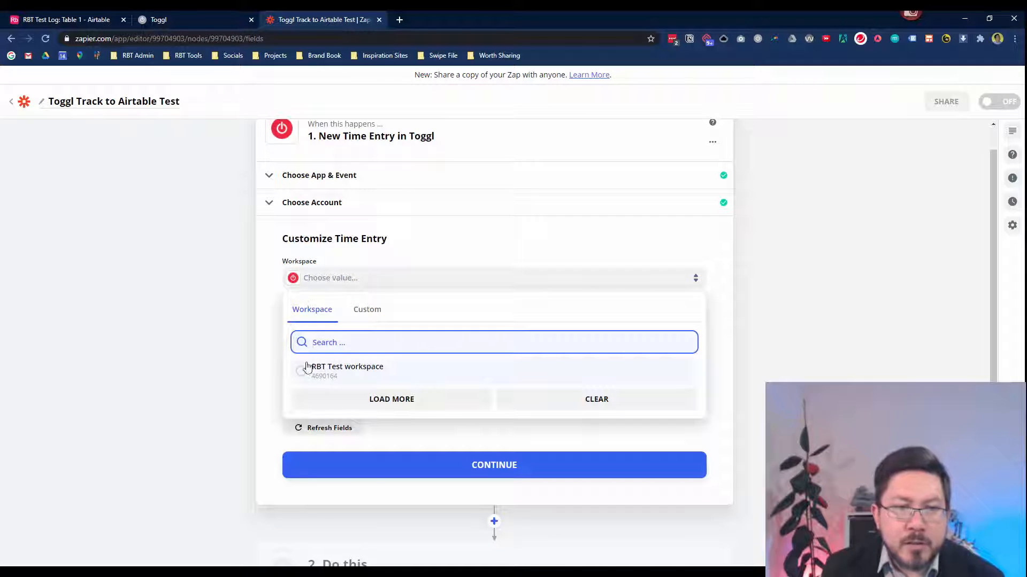
{"action": "left_click", "coordinate": [360, 377]}
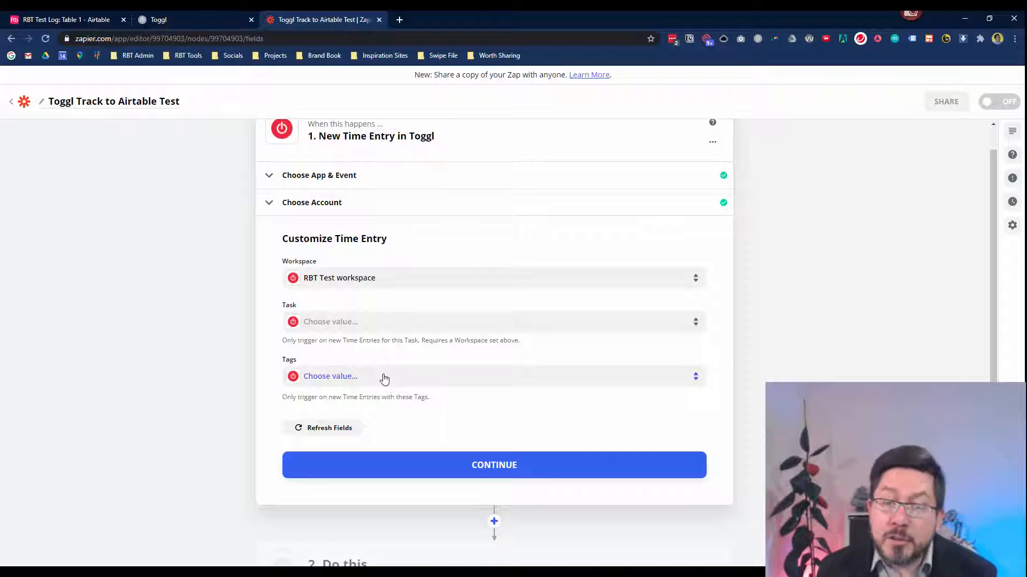
{"action": "left_click", "coordinate": [548, 473]}
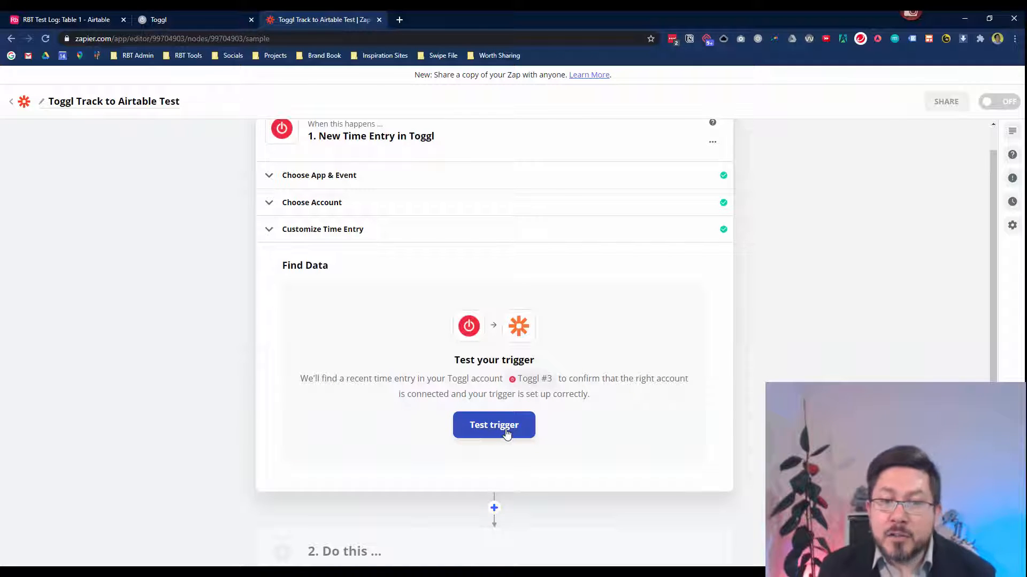
Test the trigger, verify sample 'Prepare the duck pond.' against Toggl entries, and continue.
{"action": "left_click", "coordinate": [506, 432]}
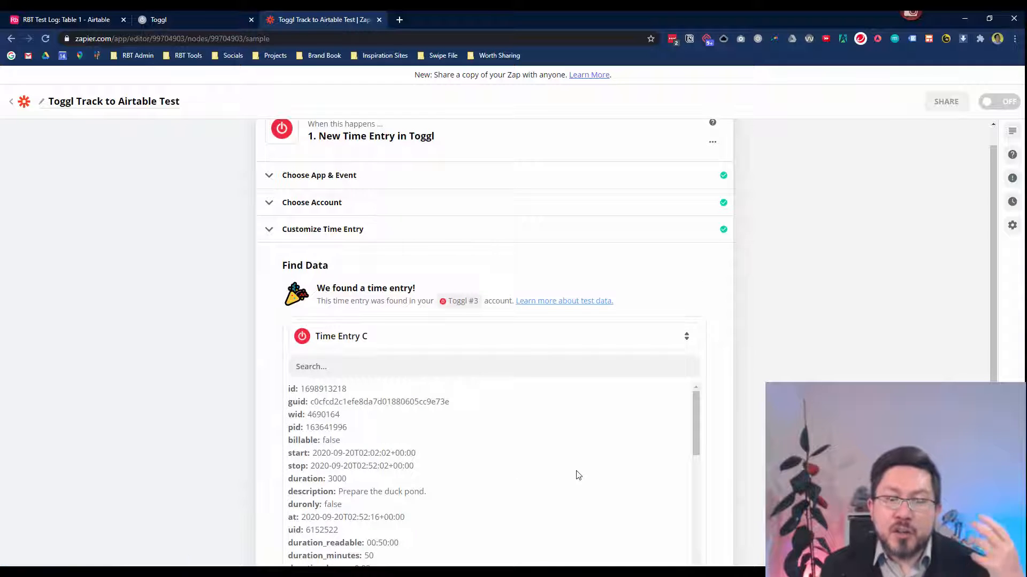
{"action": "scroll", "coordinate": [532, 463], "scroll_direction": "down", "scroll_amount": 3}
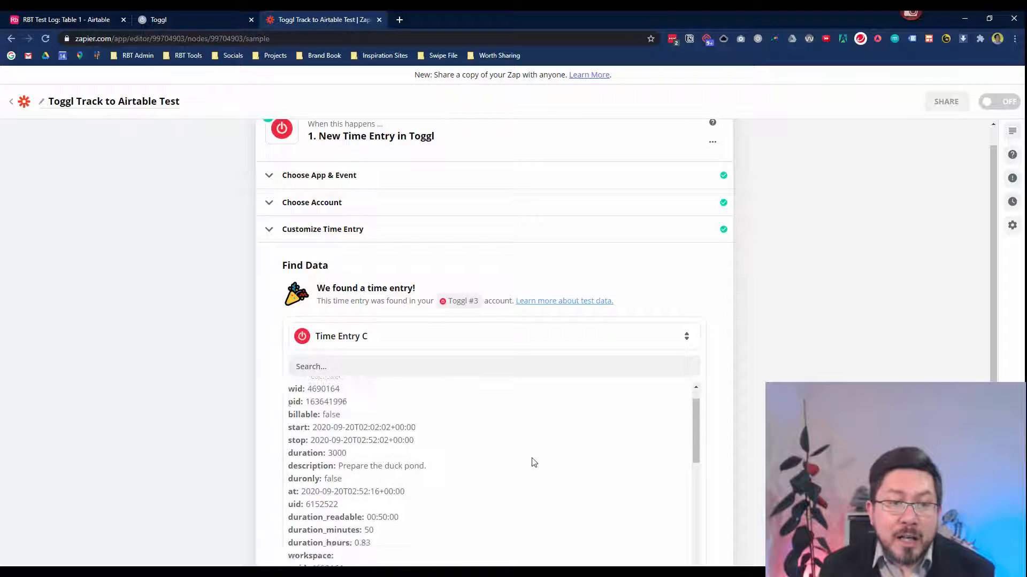
{"action": "scroll", "coordinate": [508, 459], "scroll_direction": "up", "scroll_amount": 2}
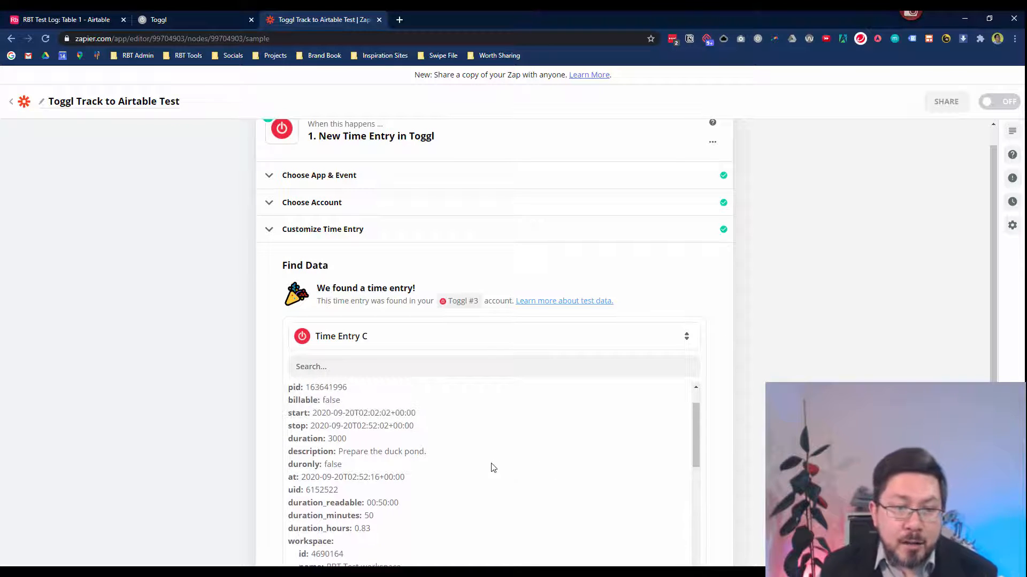
{"action": "scroll", "coordinate": [369, 444], "scroll_direction": "up", "scroll_amount": 1}
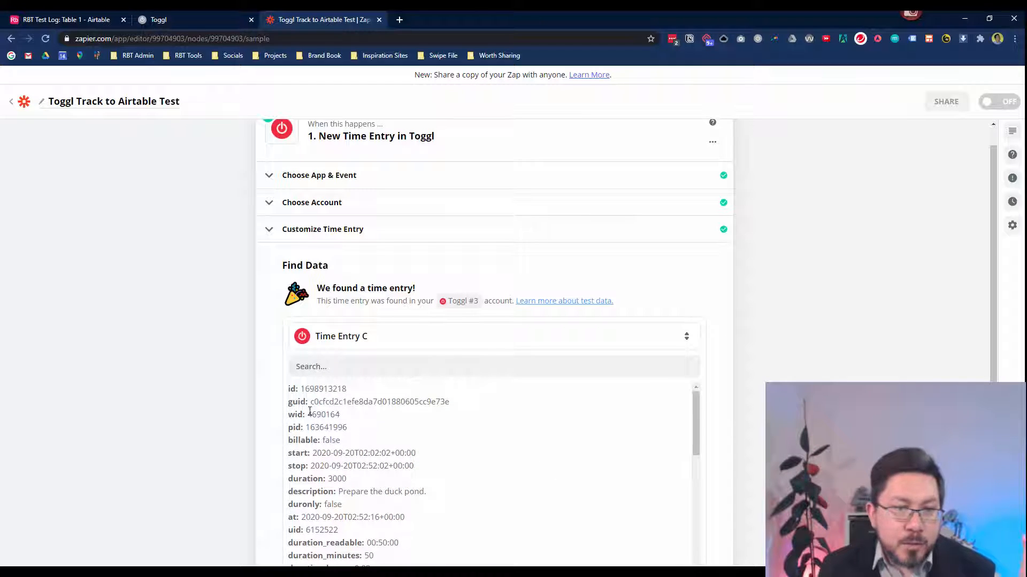
{"action": "scroll", "coordinate": [317, 428], "scroll_direction": "down", "scroll_amount": 8}
{"action": "scroll", "coordinate": [318, 468], "scroll_direction": "up", "scroll_amount": 8}
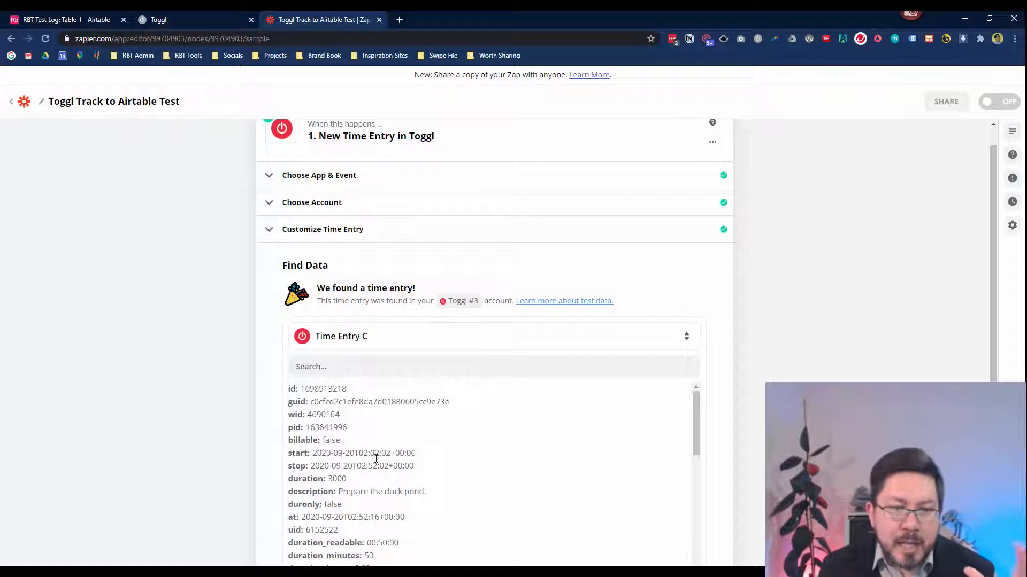
{"action": "scroll", "coordinate": [376, 459], "scroll_direction": "down", "scroll_amount": 1}
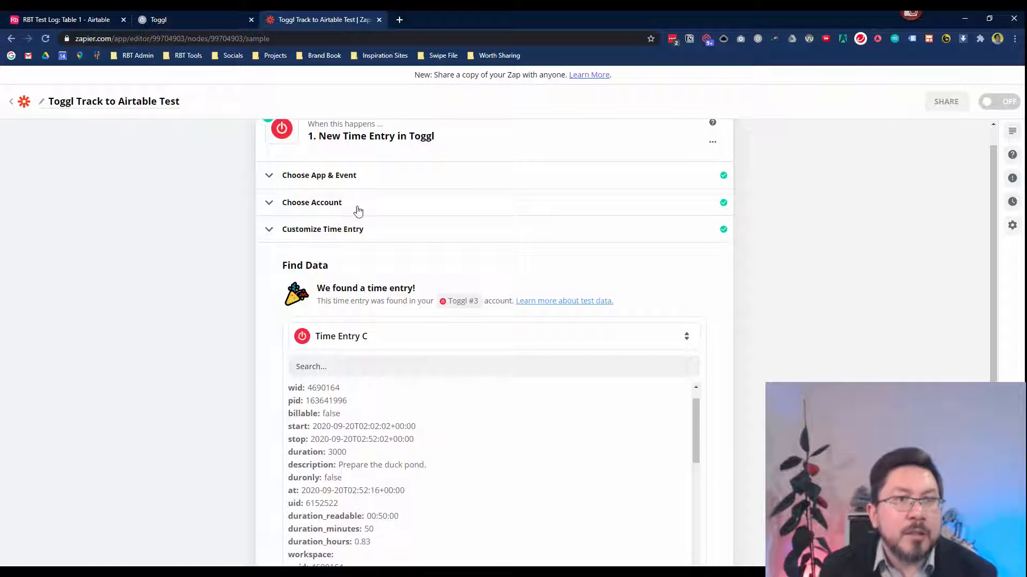
{"action": "left_click", "coordinate": [196, 28]}
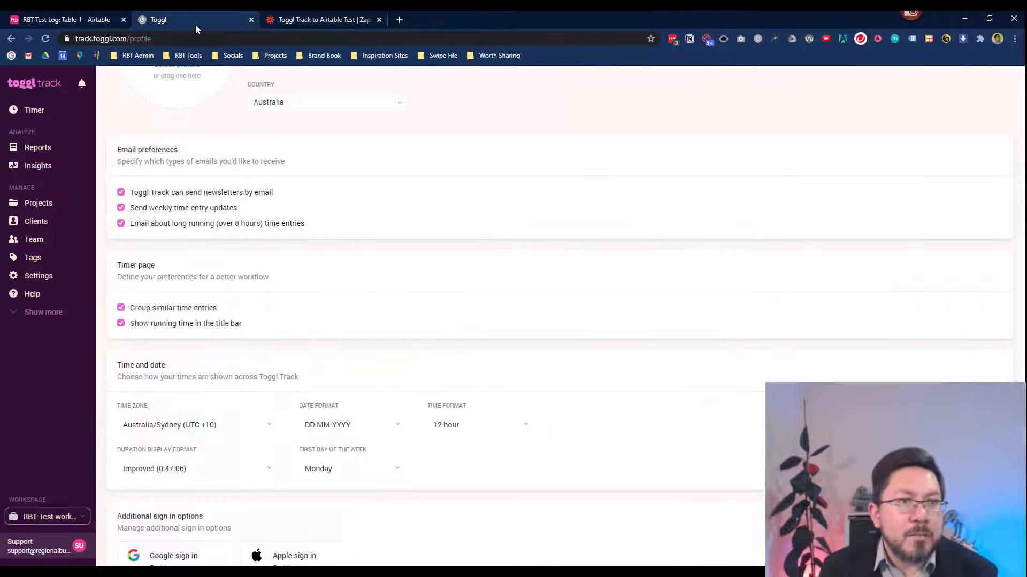
{"action": "left_click", "coordinate": [43, 109]}
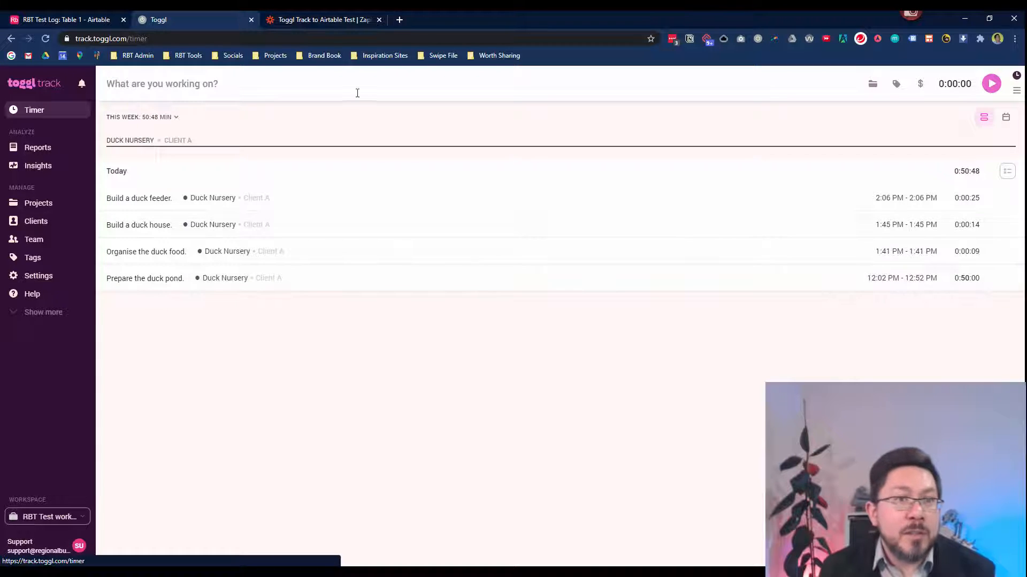
{"action": "left_click", "coordinate": [314, 22]}
{"action": "scroll", "coordinate": [476, 394], "scroll_direction": "down", "scroll_amount": 8}
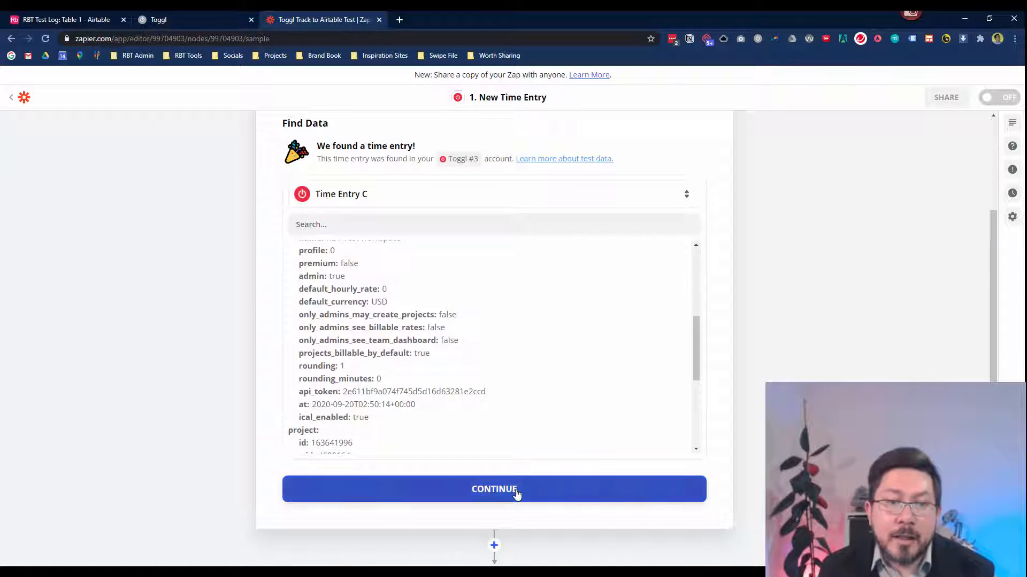
{"action": "left_click", "coordinate": [516, 490]}
Set the Zap's second step to Airtable with the Create Record action event.
{"action": "left_click", "coordinate": [700, 410]}
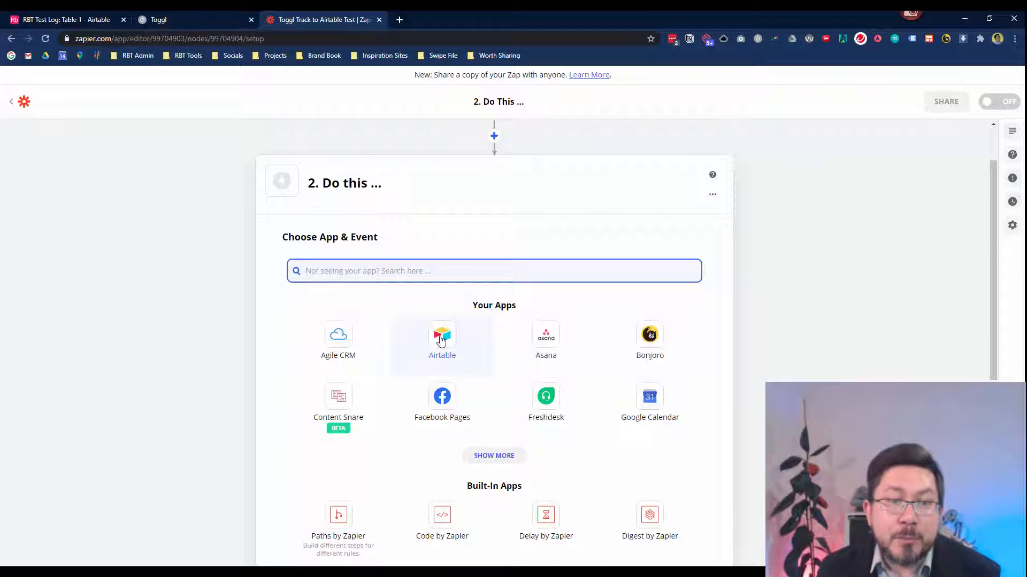
{"action": "scroll", "coordinate": [370, 242], "scroll_direction": "up", "scroll_amount": 1}
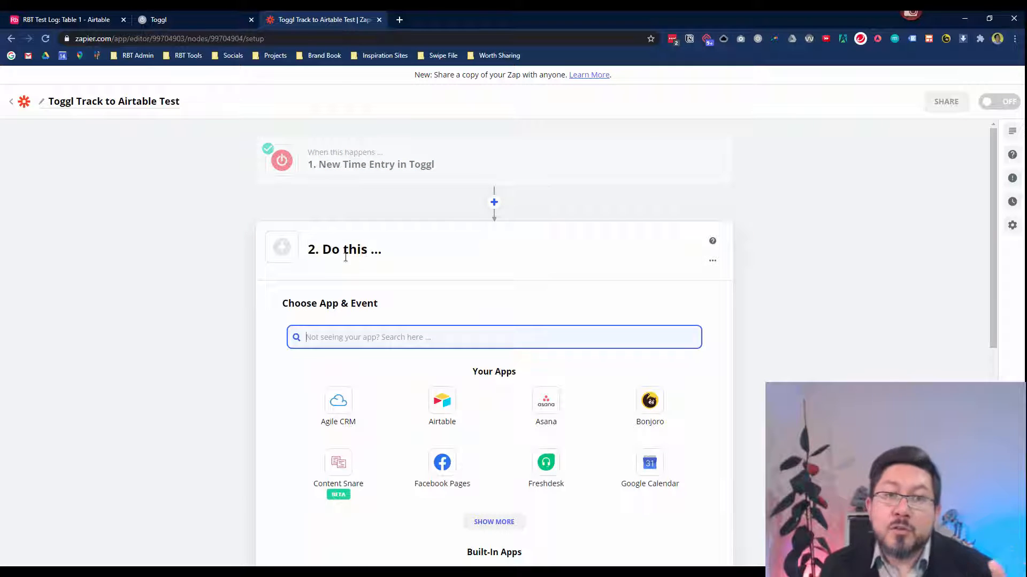
{"action": "left_click", "coordinate": [442, 410]}
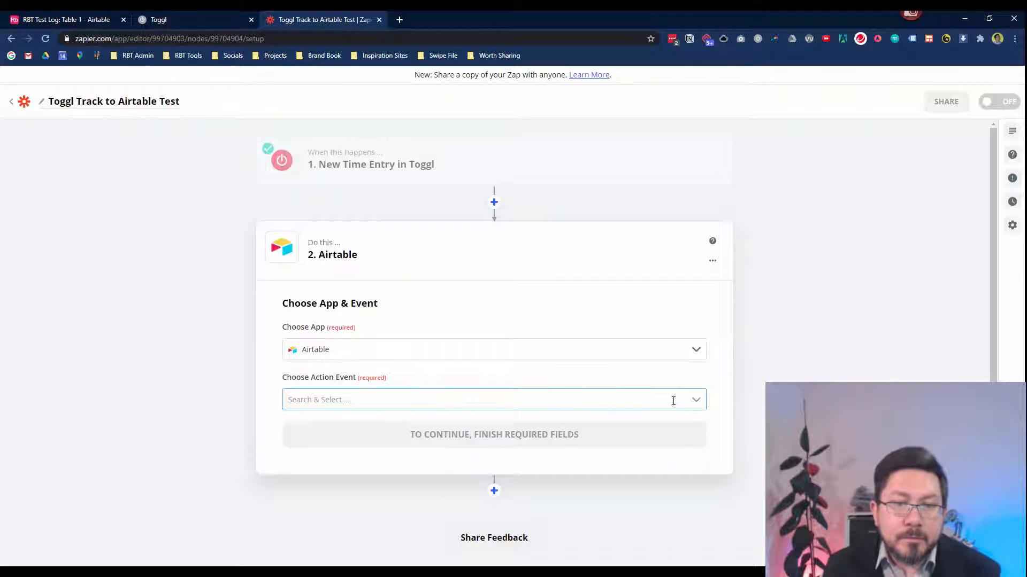
{"action": "left_click", "coordinate": [696, 404]}
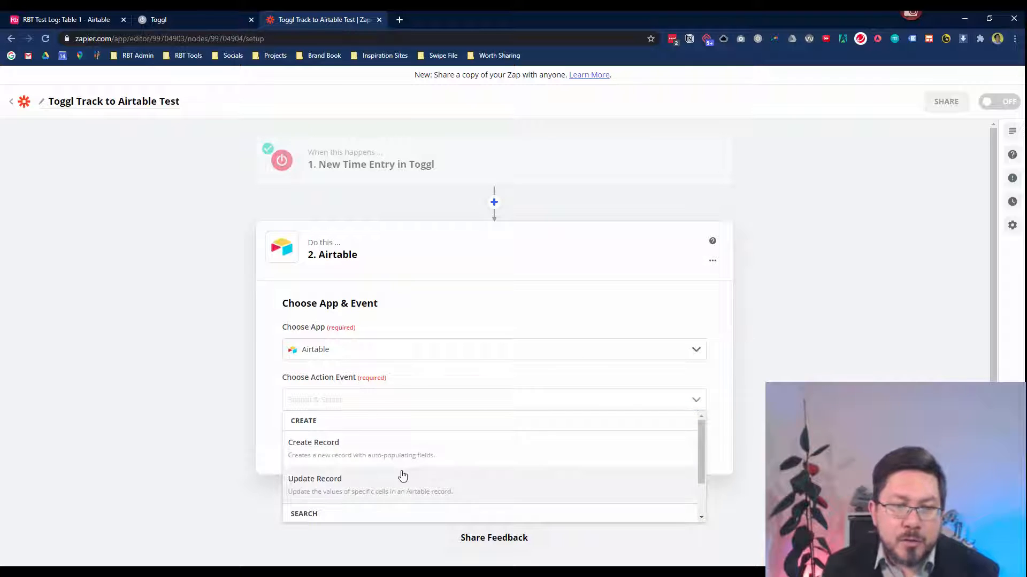
{"action": "scroll", "coordinate": [398, 488], "scroll_direction": "down", "scroll_amount": 2}
{"action": "scroll", "coordinate": [374, 482], "scroll_direction": "up", "scroll_amount": 2}
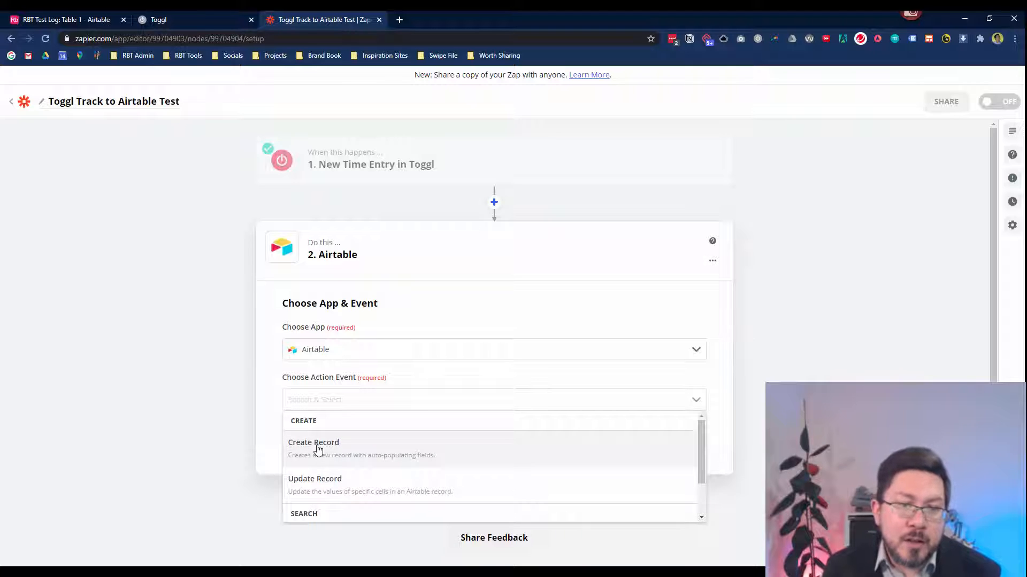
{"action": "left_click", "coordinate": [60, 20]}
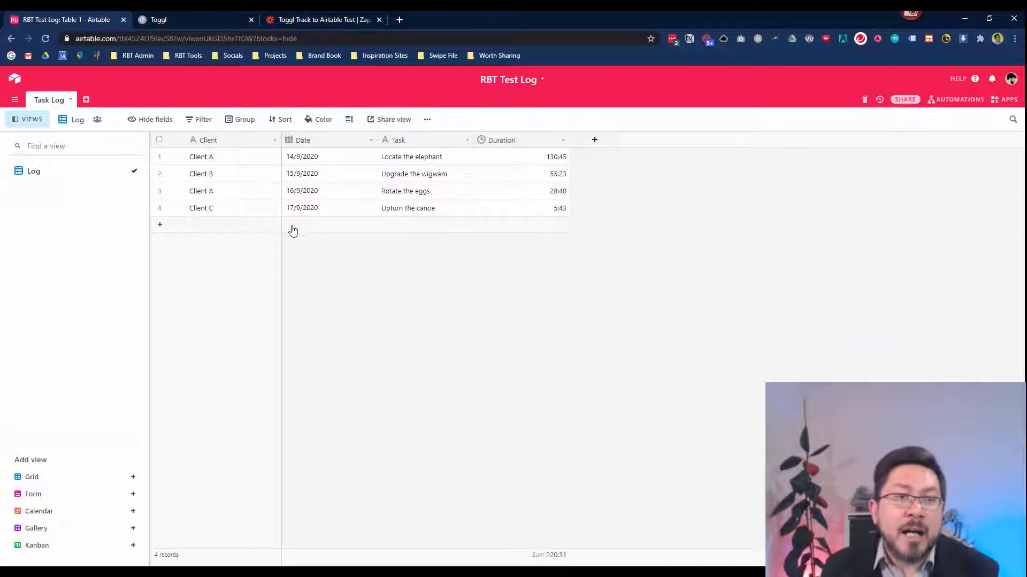
{"action": "left_click", "coordinate": [309, 20]}
{"action": "left_click", "coordinate": [328, 451]}
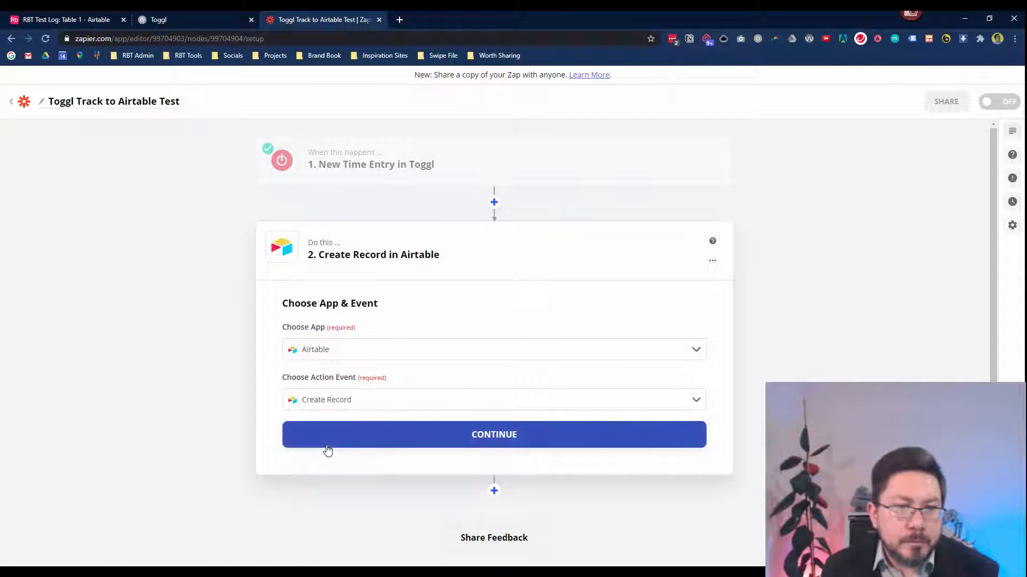
Confirm Airtable Create Record, select the existing Airtable account, and continue to record settings.
{"action": "left_click", "coordinate": [428, 437]}
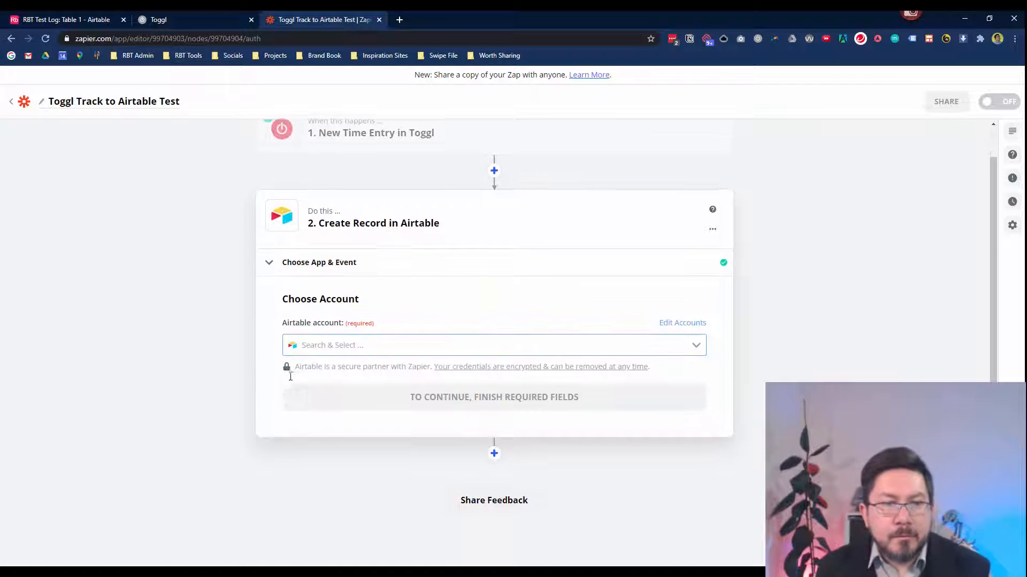
{"action": "left_click", "coordinate": [696, 347]}
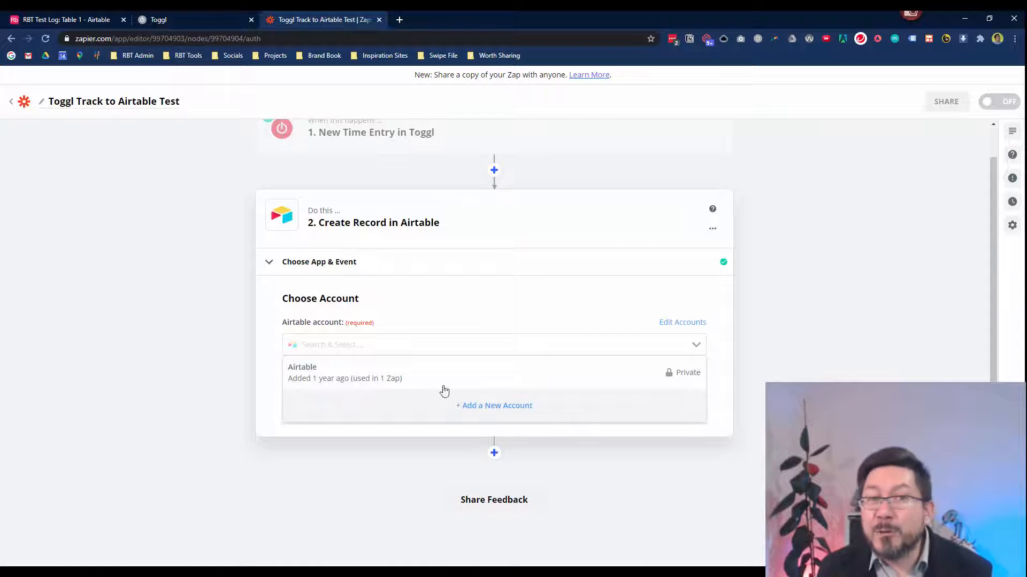
{"action": "left_click", "coordinate": [85, 17]}
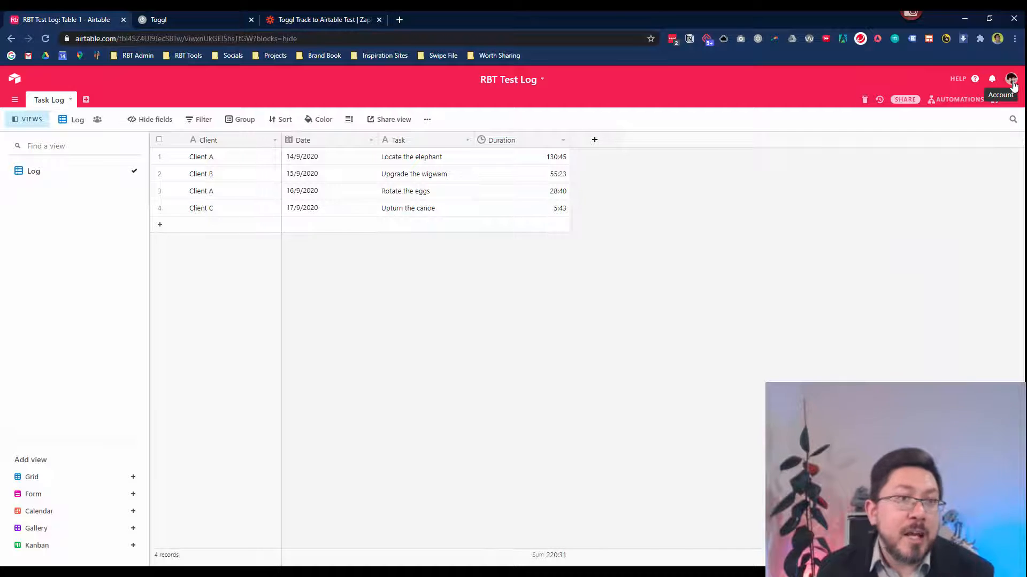
{"action": "left_click", "coordinate": [287, 20]}
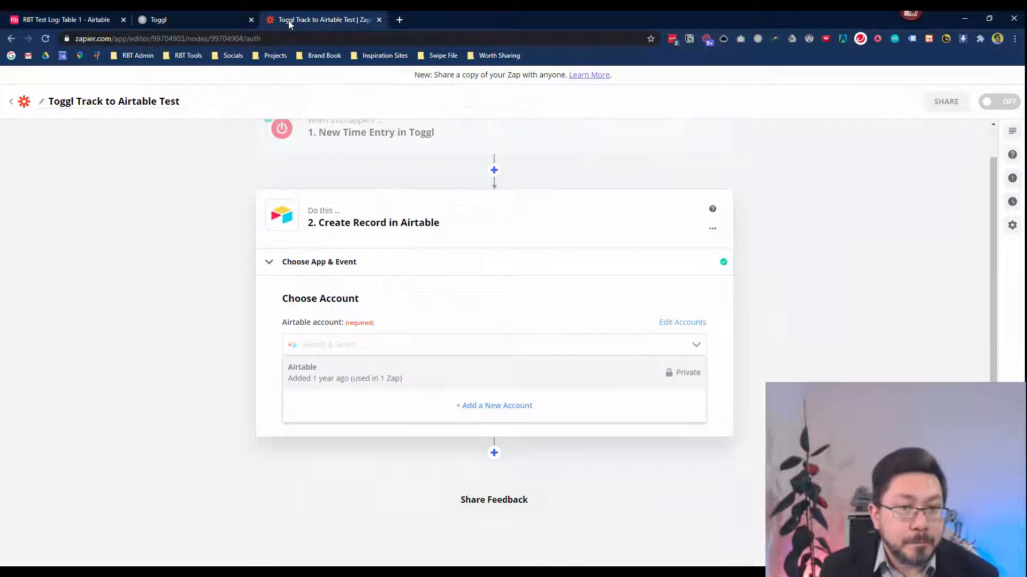
{"action": "left_click", "coordinate": [393, 380]}
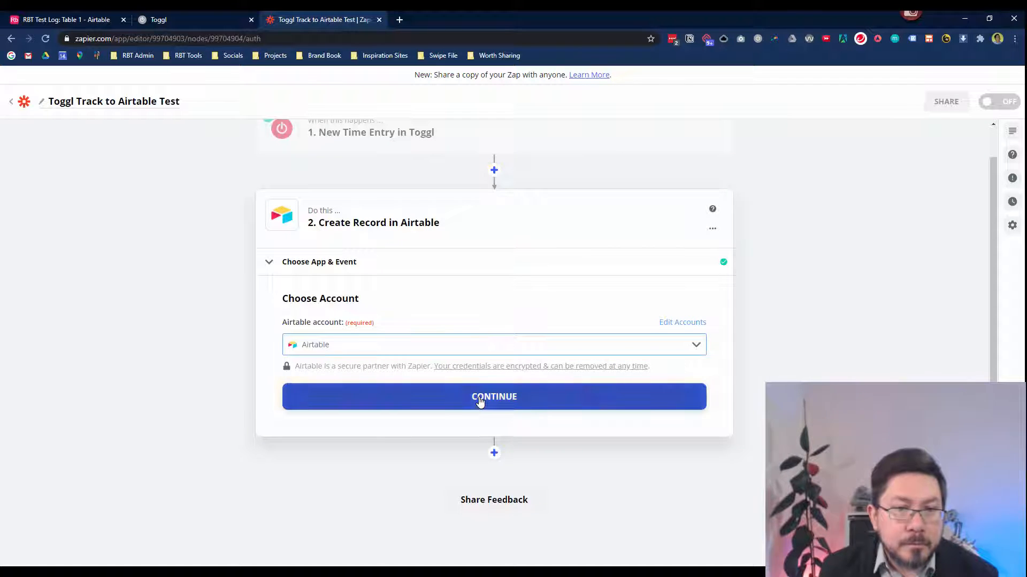
{"action": "left_click", "coordinate": [481, 402]}
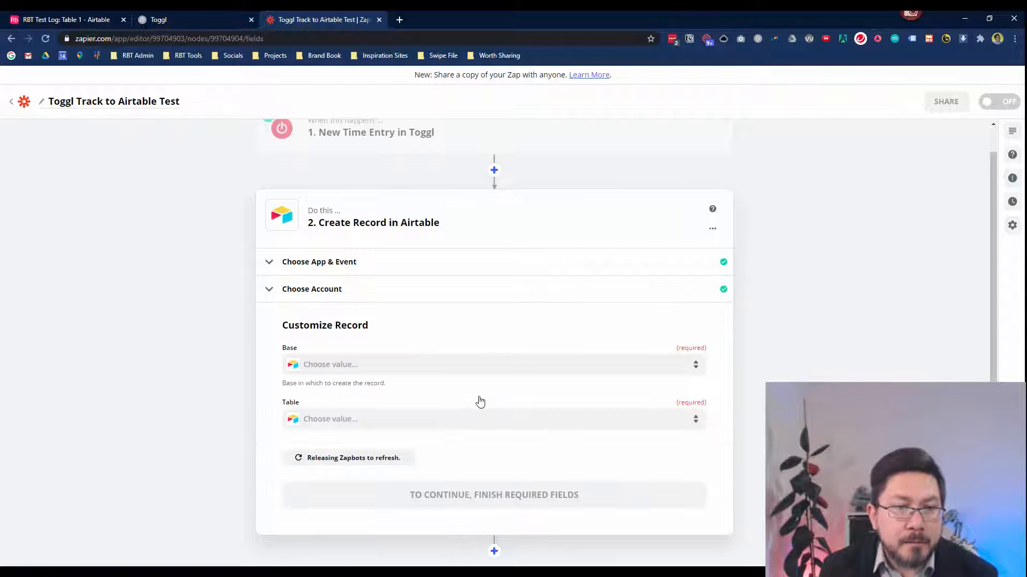
Point the record step at the RBT Test Log base and its Task Log table.
{"action": "left_click", "coordinate": [348, 369]}
{"action": "type", "text": "rbt"}
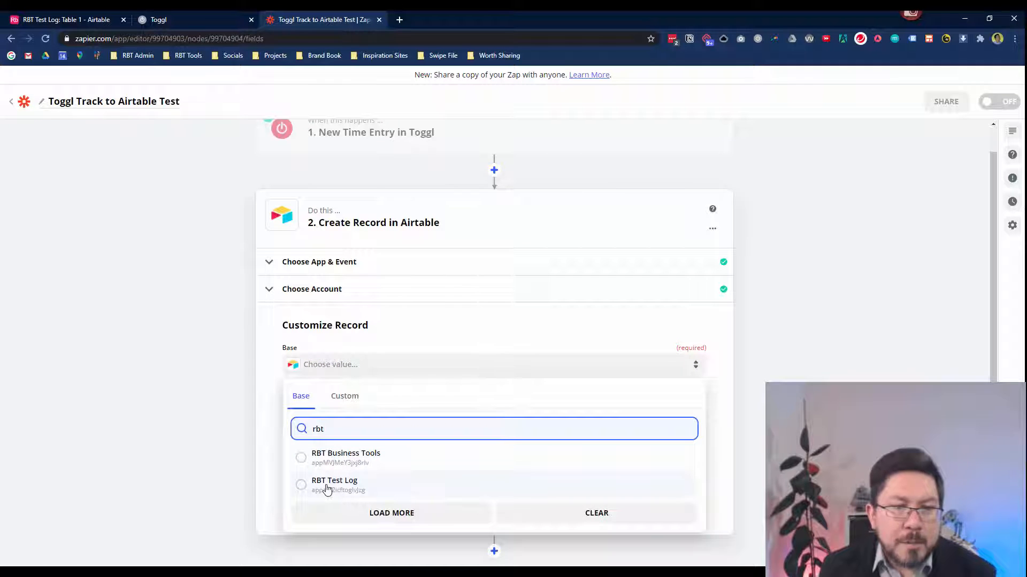
{"action": "left_click", "coordinate": [326, 489]}
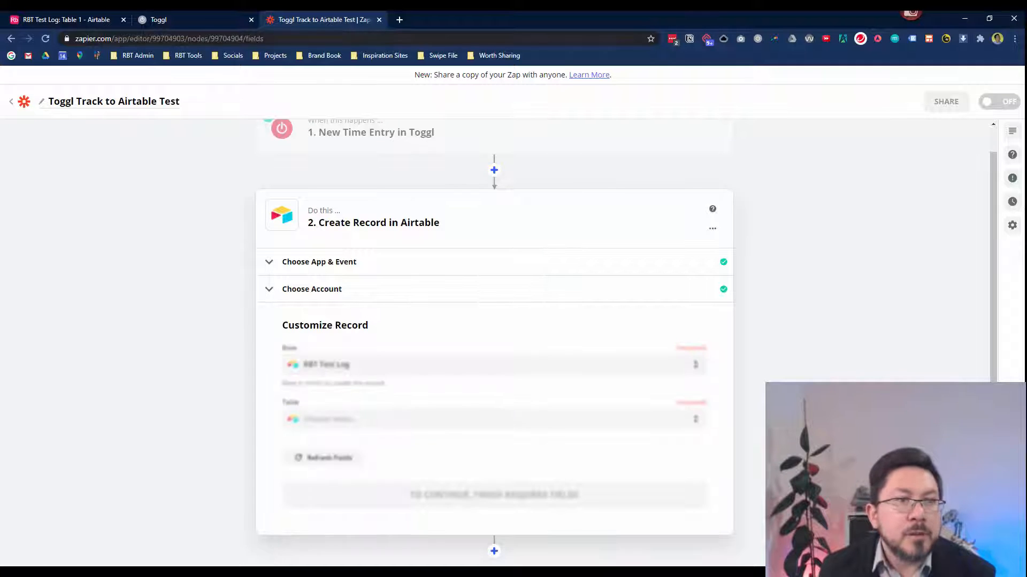
{"action": "left_click", "coordinate": [80, 19]}
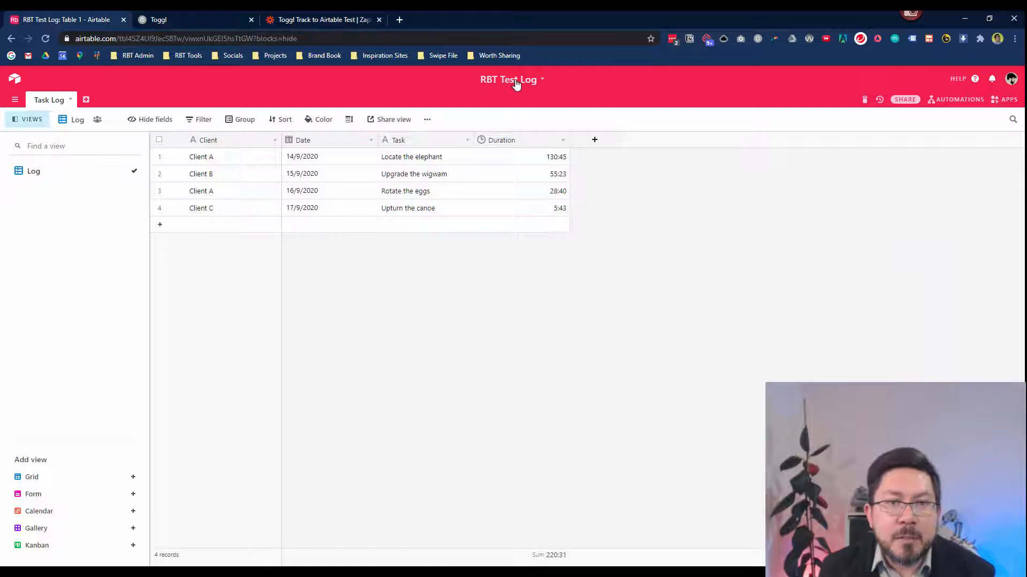
{"action": "left_click", "coordinate": [315, 19]}
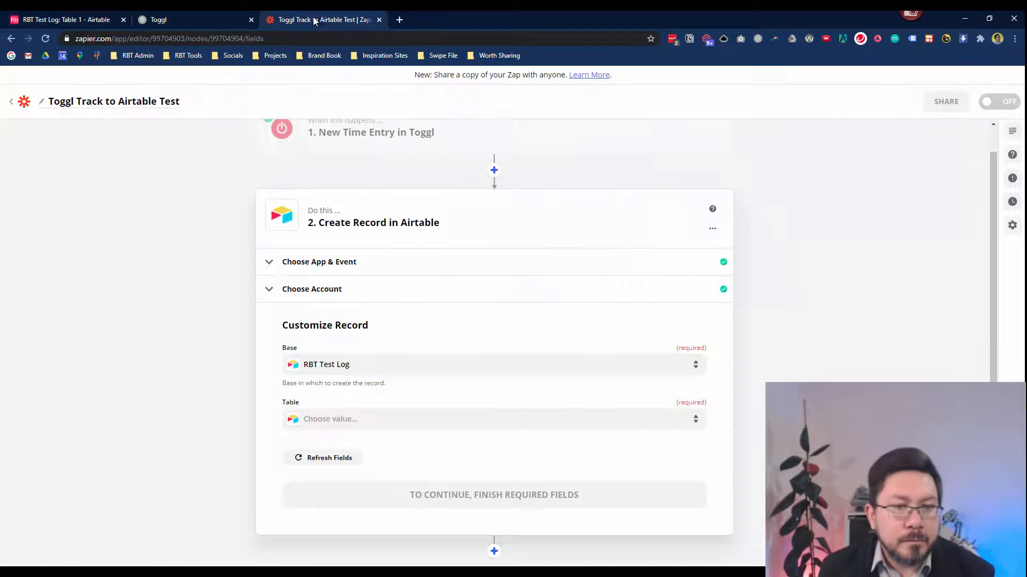
{"action": "left_click", "coordinate": [327, 420]}
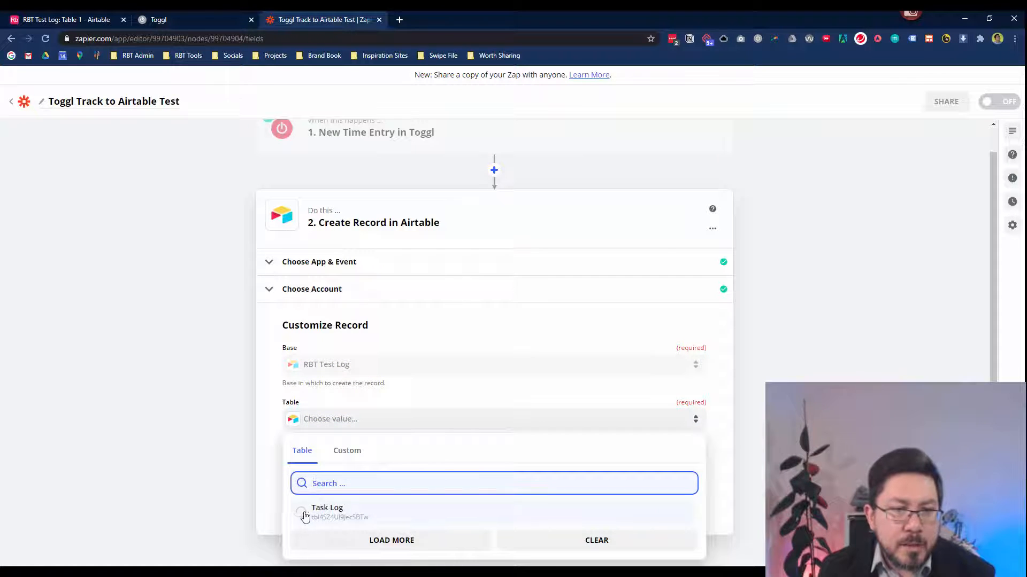
{"action": "left_click", "coordinate": [302, 514]}
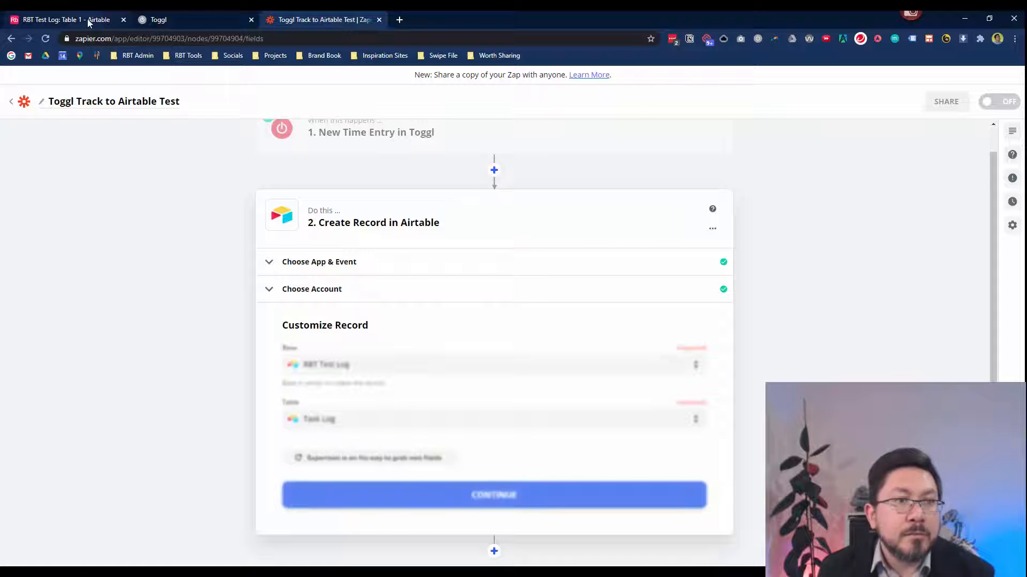
{"action": "left_click", "coordinate": [88, 20]}
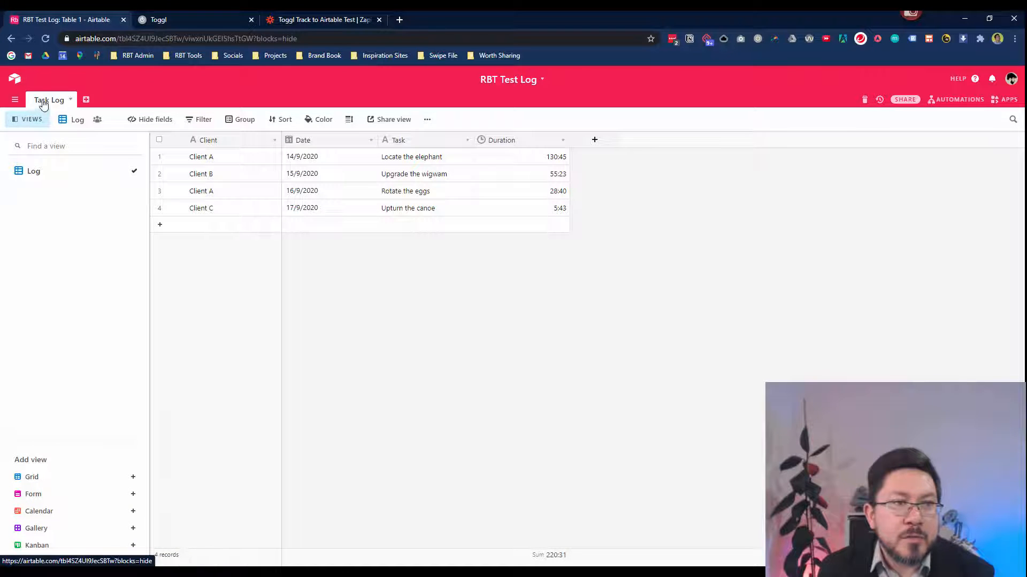
{"action": "left_click", "coordinate": [265, 21]}
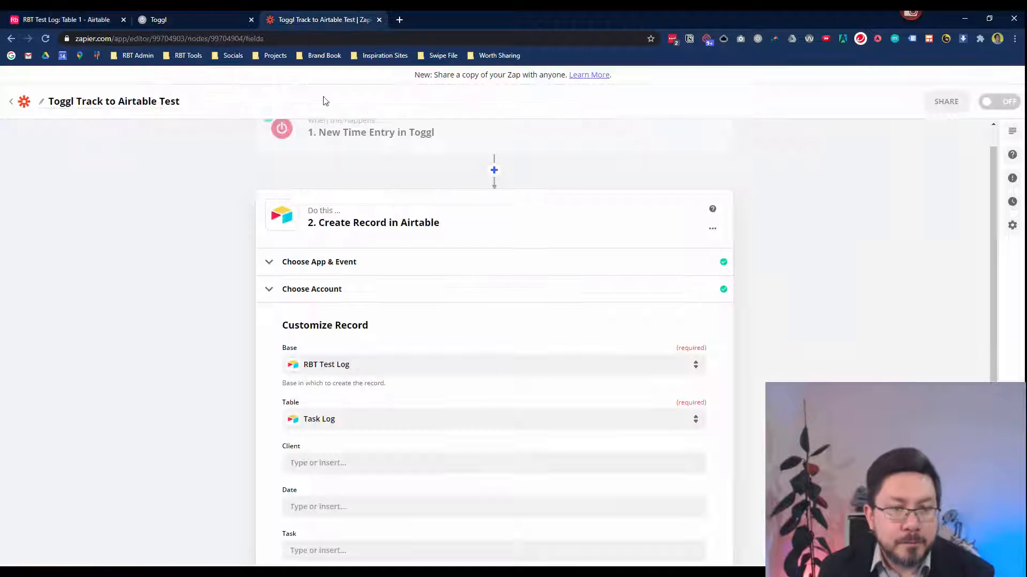
Fill Client with Toggl's Project Client Name and Date with the entry's Start time.
{"action": "scroll", "coordinate": [368, 420], "scroll_direction": "down", "scroll_amount": 3}
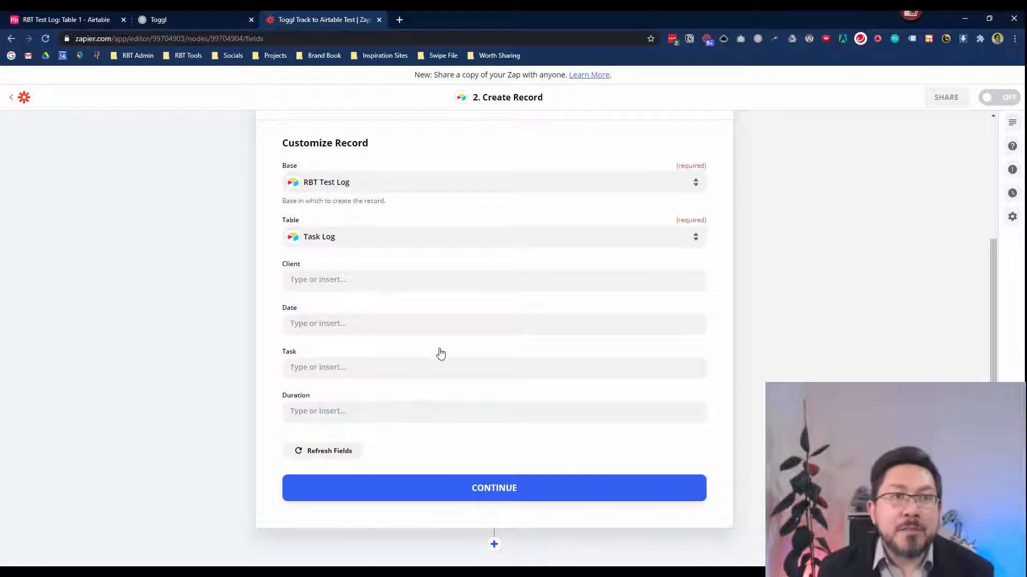
{"action": "left_click", "coordinate": [189, 18]}
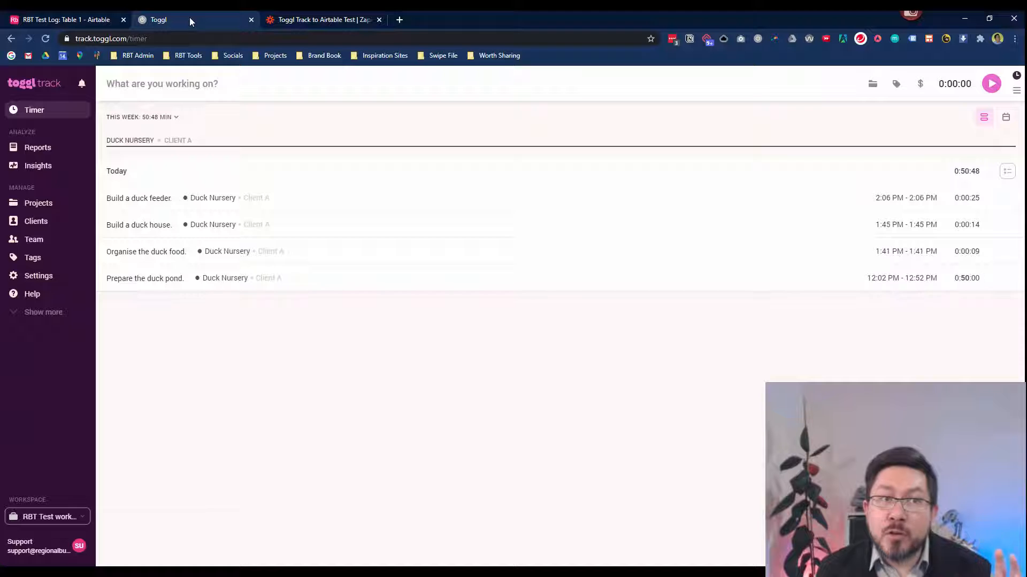
{"action": "left_click", "coordinate": [100, 20]}
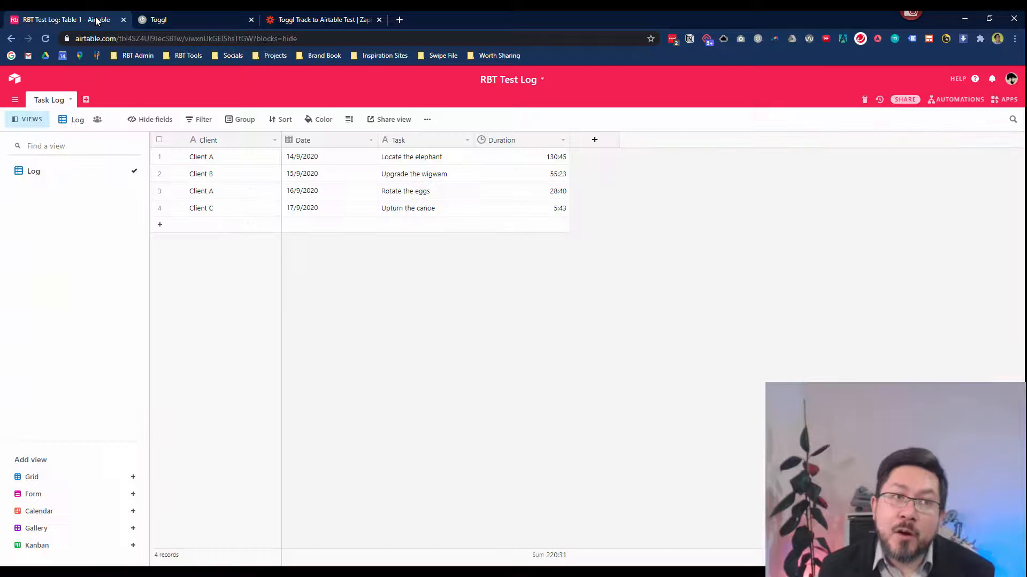
{"action": "left_click", "coordinate": [307, 20]}
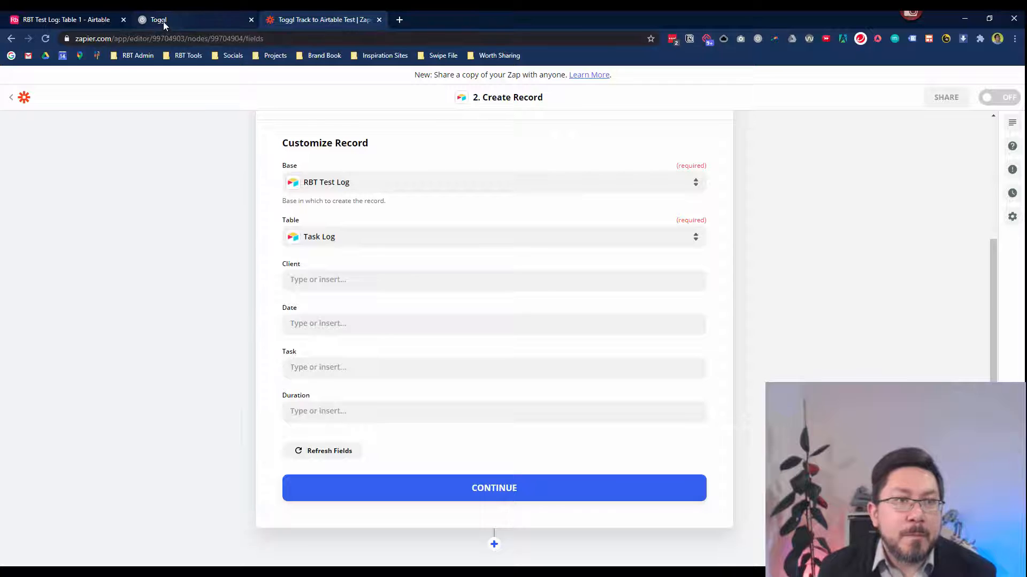
{"action": "left_click", "coordinate": [87, 22]}
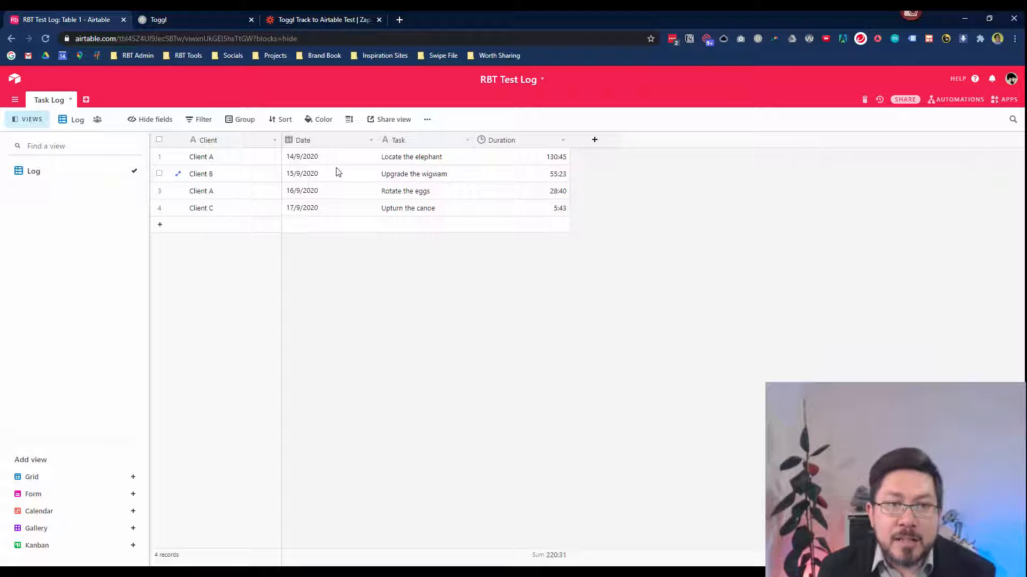
{"action": "left_click", "coordinate": [305, 20]}
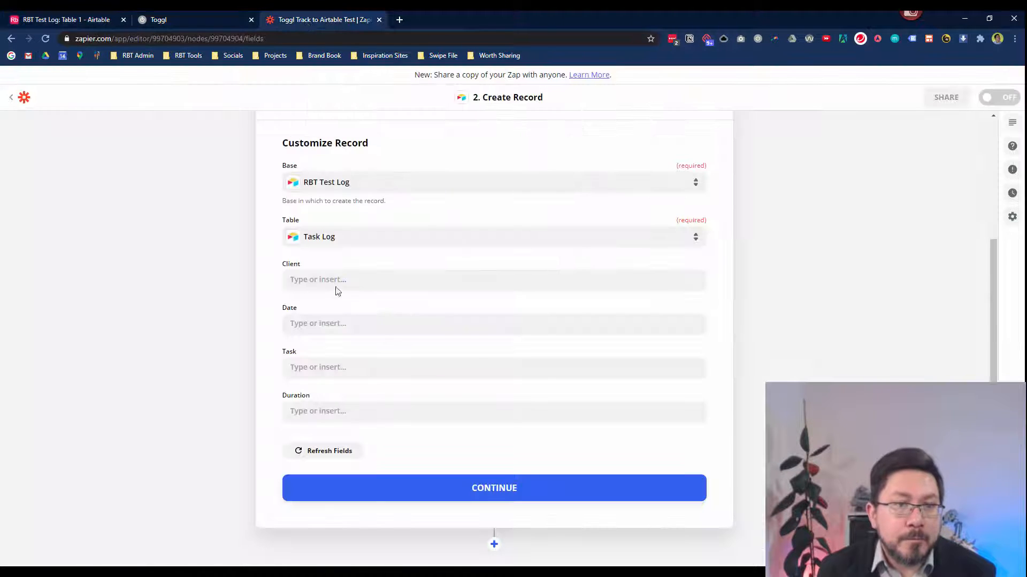
{"action": "left_click", "coordinate": [321, 279]}
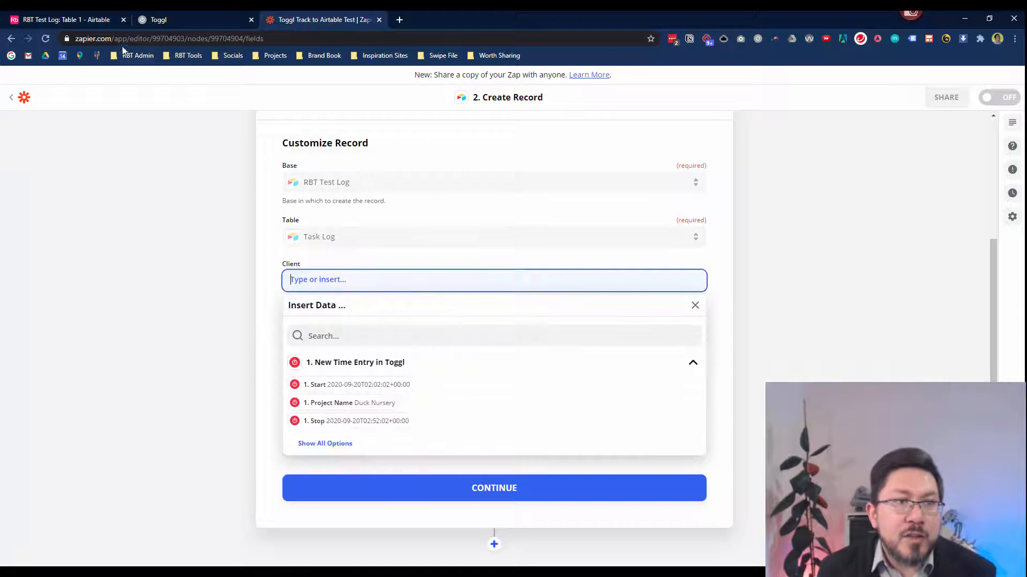
{"action": "left_click", "coordinate": [86, 21]}
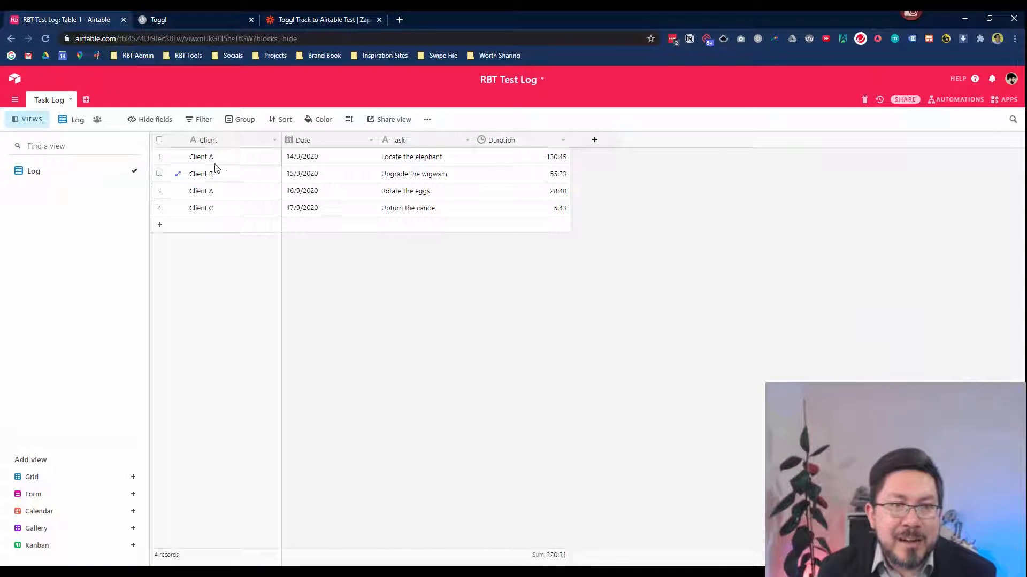
{"action": "left_click", "coordinate": [322, 24]}
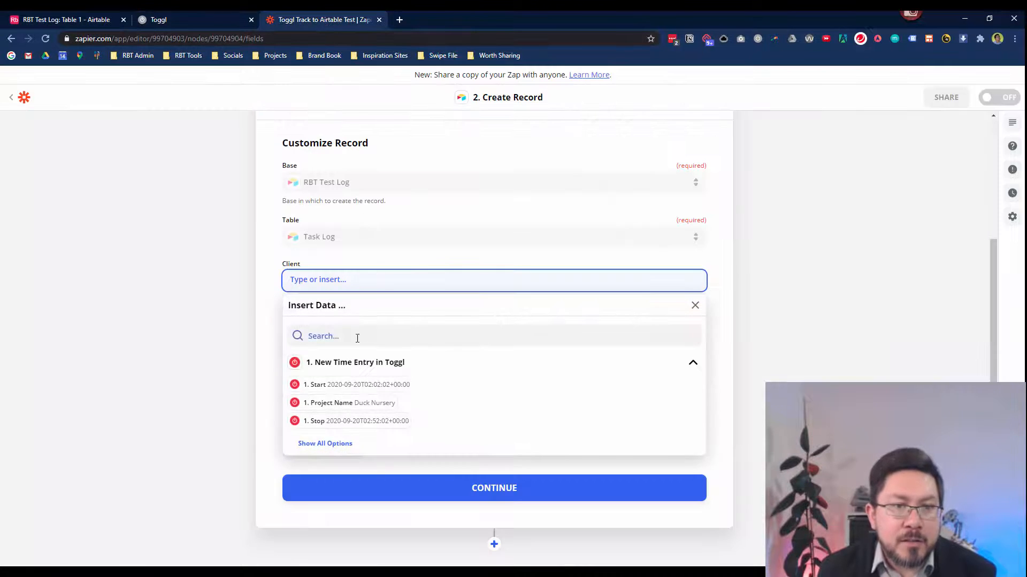
{"action": "scroll", "coordinate": [423, 400], "scroll_direction": "down", "scroll_amount": 1}
{"action": "left_click", "coordinate": [338, 418]}
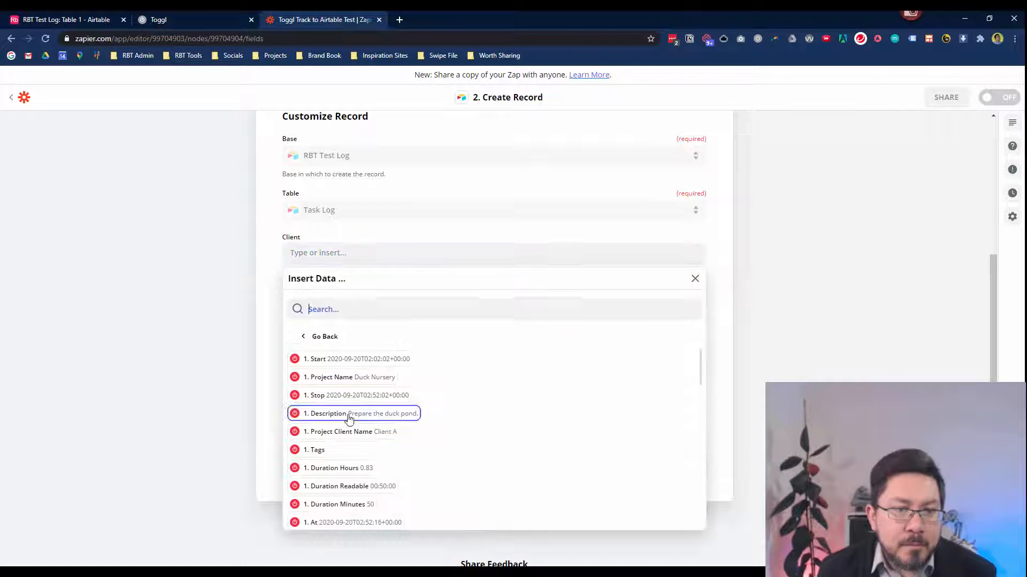
{"action": "scroll", "coordinate": [347, 422], "scroll_direction": "down", "scroll_amount": 1}
{"action": "left_click", "coordinate": [371, 423]}
{"action": "left_click", "coordinate": [240, 315]}
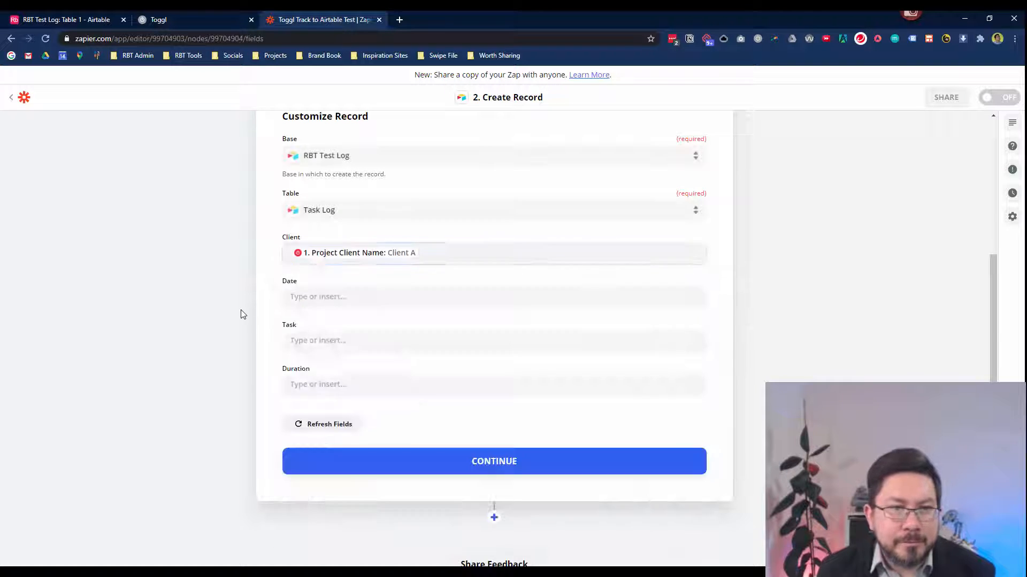
{"action": "left_click", "coordinate": [315, 298]}
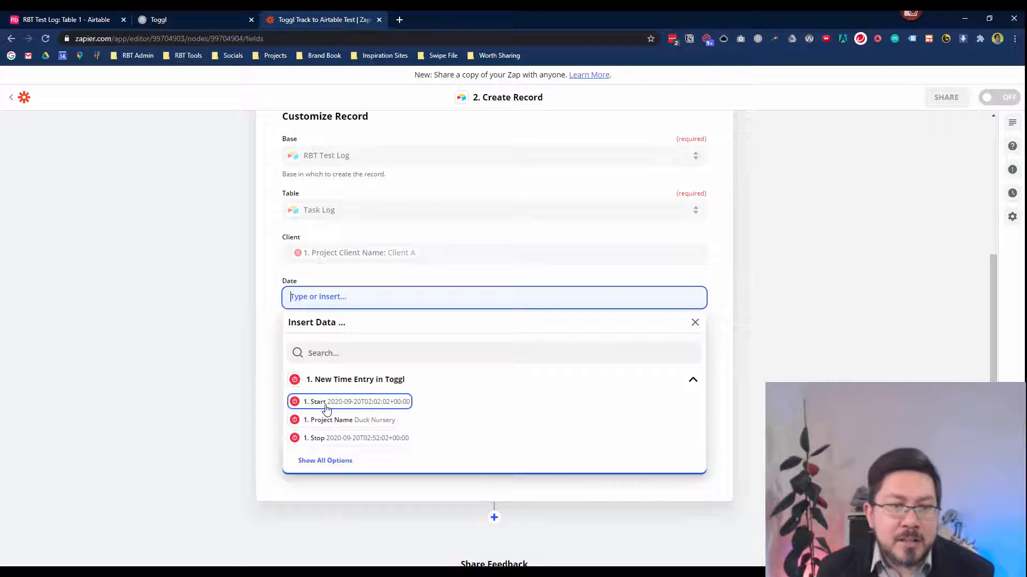
{"action": "left_click", "coordinate": [322, 410]}
{"action": "left_click", "coordinate": [248, 345]}
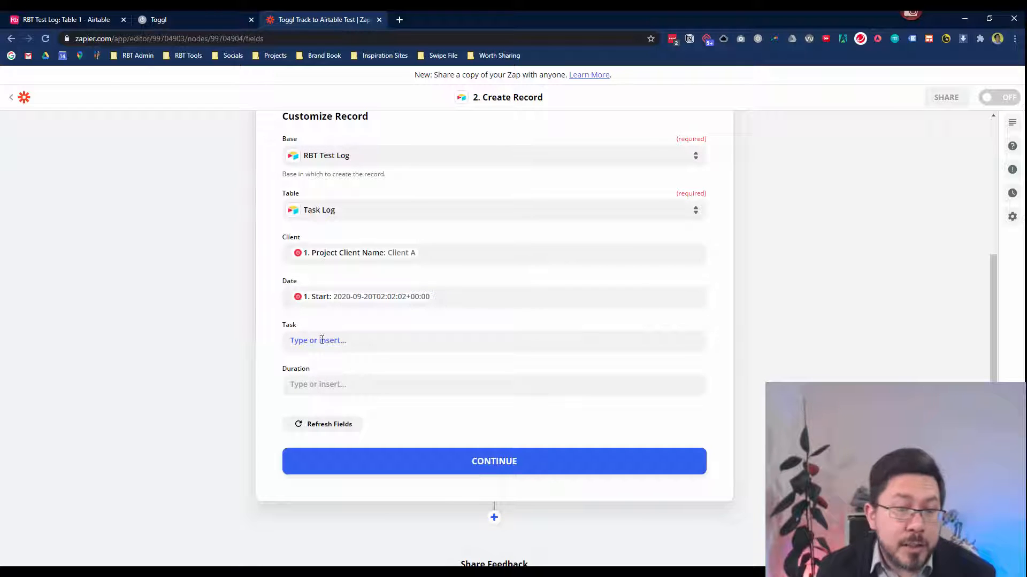
Fill Task with the Toggl Description and Duration with Duration Readable.
{"action": "left_click", "coordinate": [339, 343]}
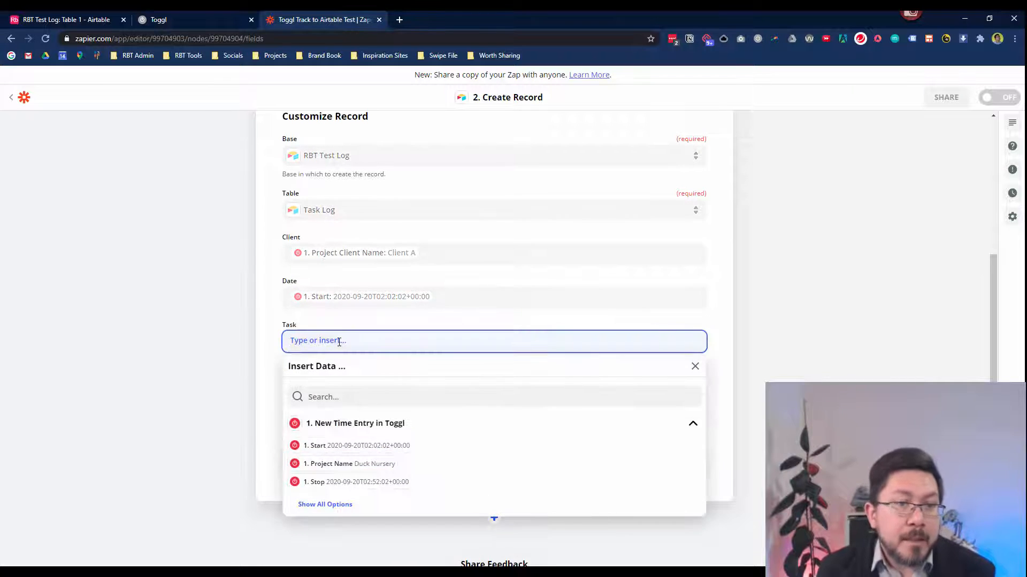
{"action": "left_click", "coordinate": [345, 505]}
{"action": "scroll", "coordinate": [401, 481], "scroll_direction": "down", "scroll_amount": 2}
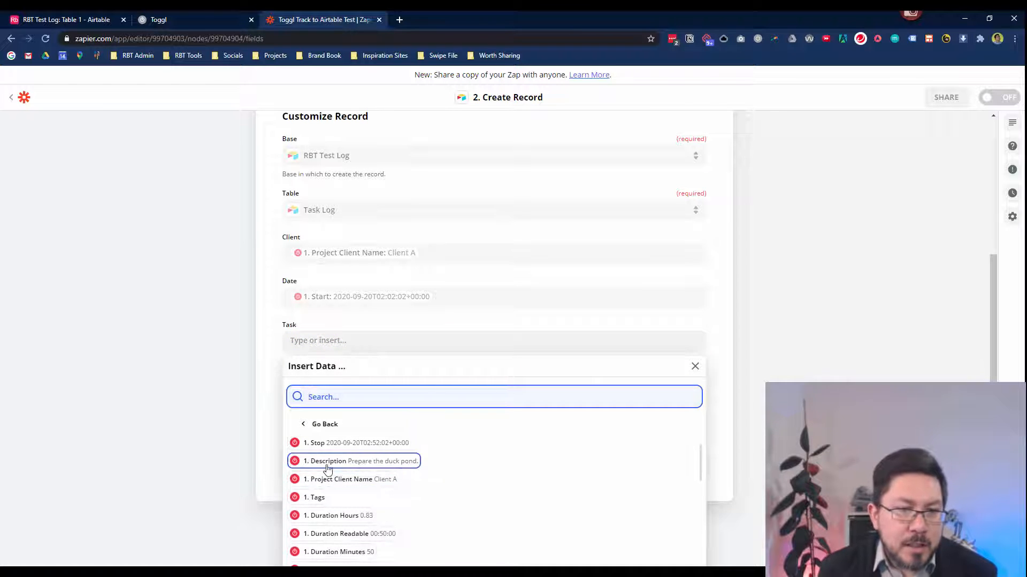
{"action": "left_click", "coordinate": [329, 467]}
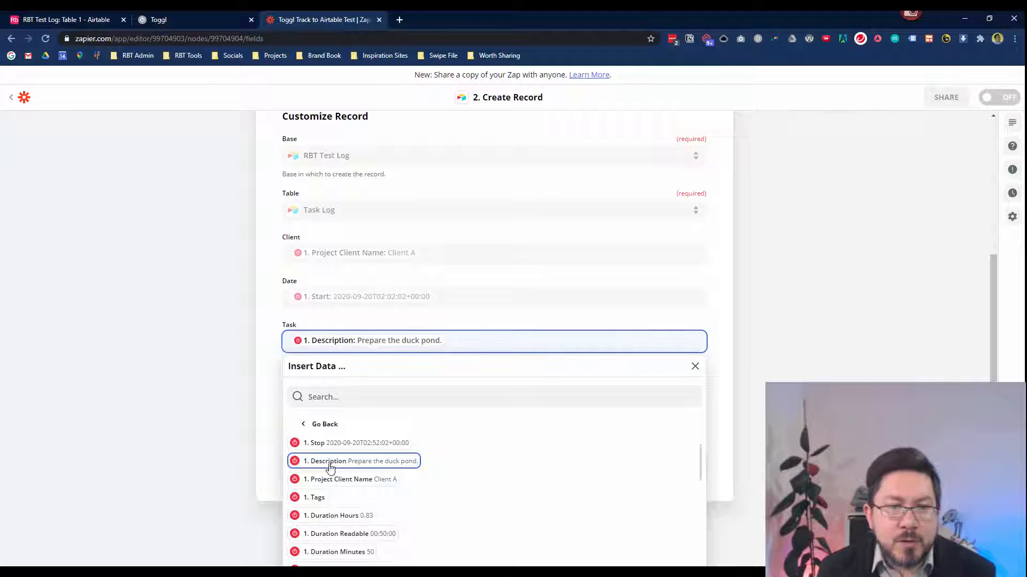
{"action": "left_click", "coordinate": [229, 399]}
{"action": "left_click", "coordinate": [314, 384]}
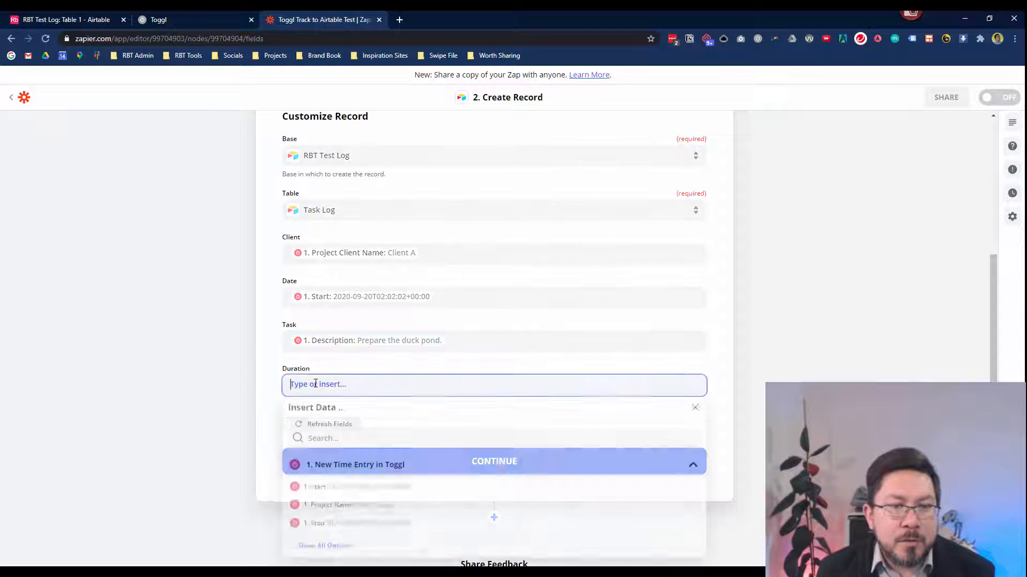
{"action": "left_click", "coordinate": [327, 551]}
{"action": "scroll", "coordinate": [369, 516], "scroll_direction": "down", "scroll_amount": 3}
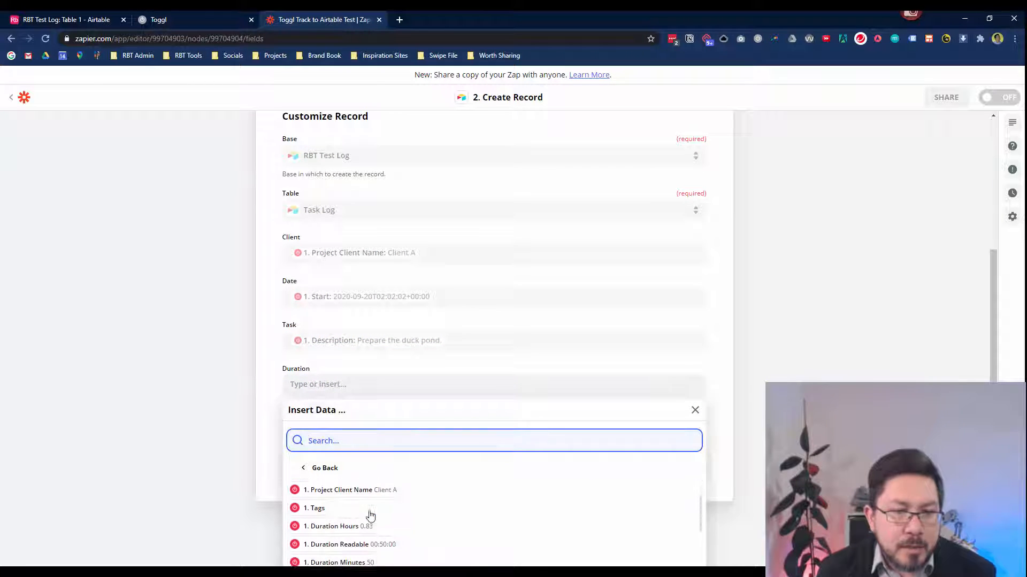
{"action": "left_click", "coordinate": [353, 538]}
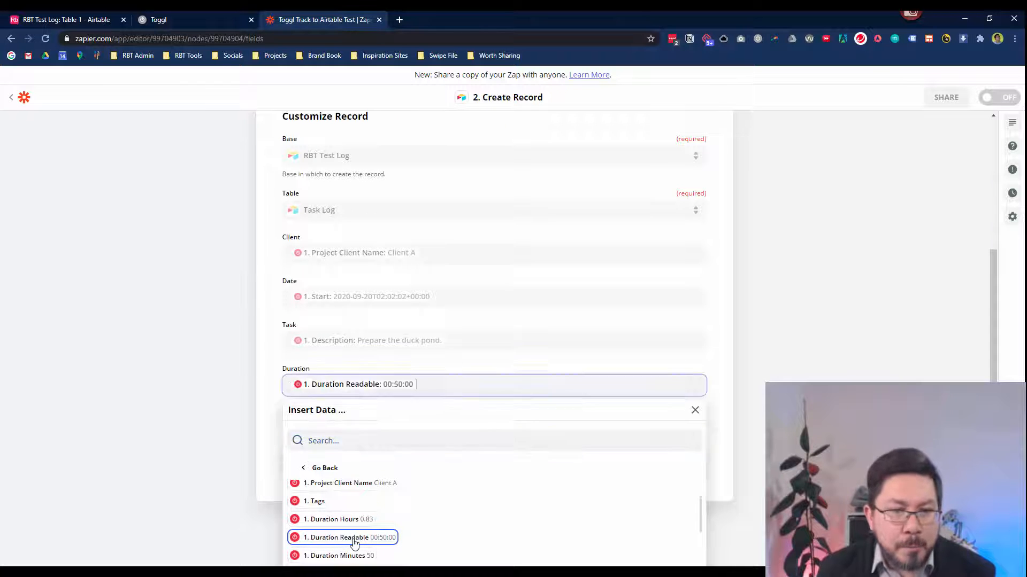
{"action": "left_click", "coordinate": [215, 431]}
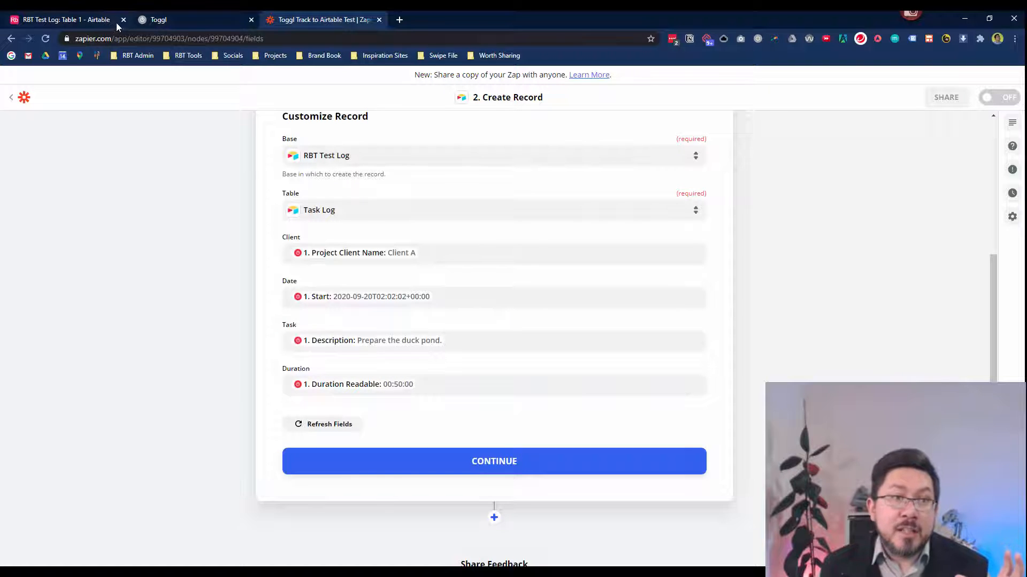
Compare against the Airtable Task Log columns, then continue to the test record preview.
{"action": "left_click", "coordinate": [83, 22]}
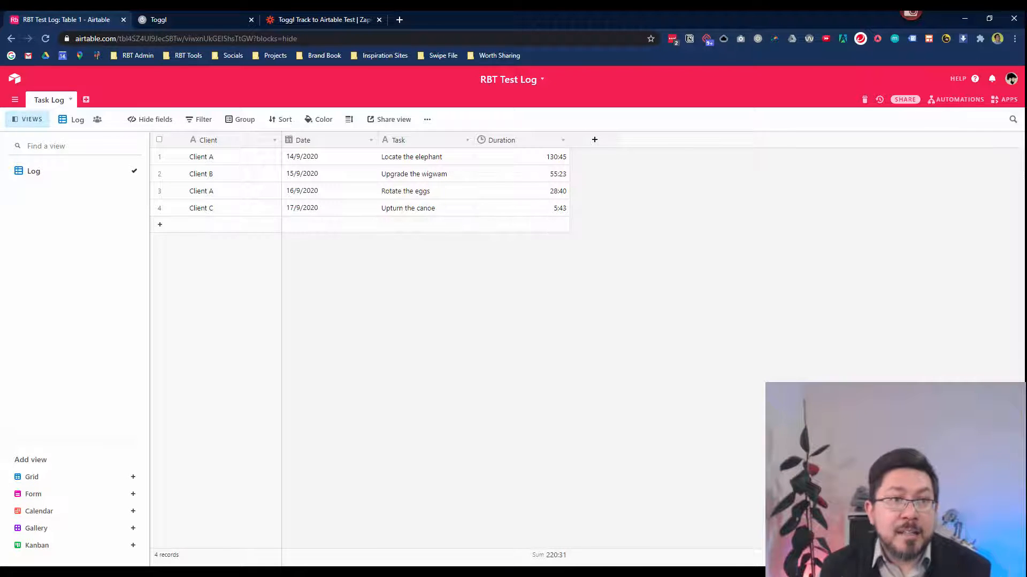
{"action": "left_click", "coordinate": [291, 20]}
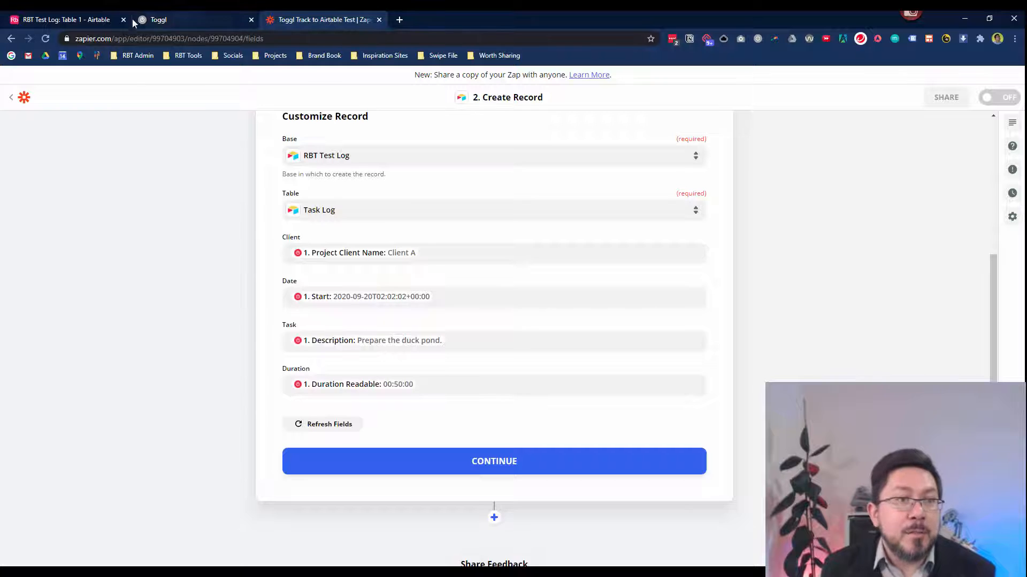
{"action": "left_click", "coordinate": [80, 20]}
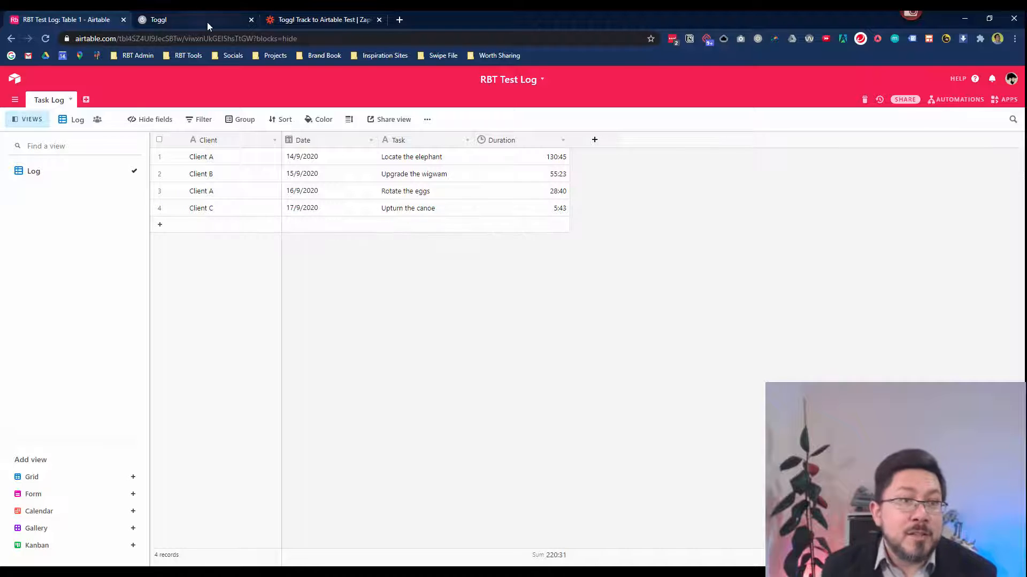
{"action": "left_click", "coordinate": [297, 20]}
{"action": "left_click", "coordinate": [468, 464]}
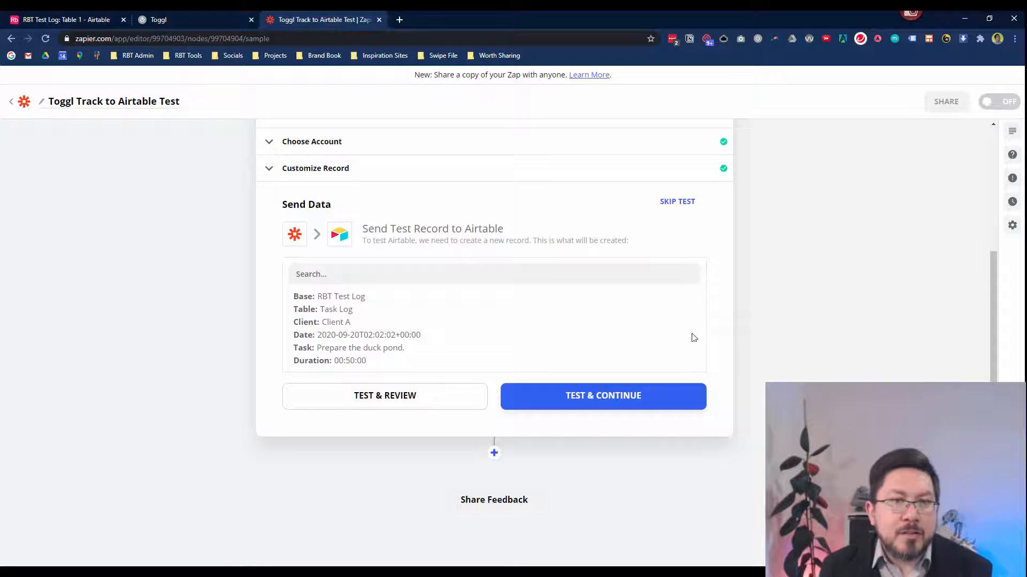
Send the test record, verify the Client A 'Prepare the duck pond.' row in Airtable, and turn the Zap on.
{"action": "left_click", "coordinate": [564, 409]}
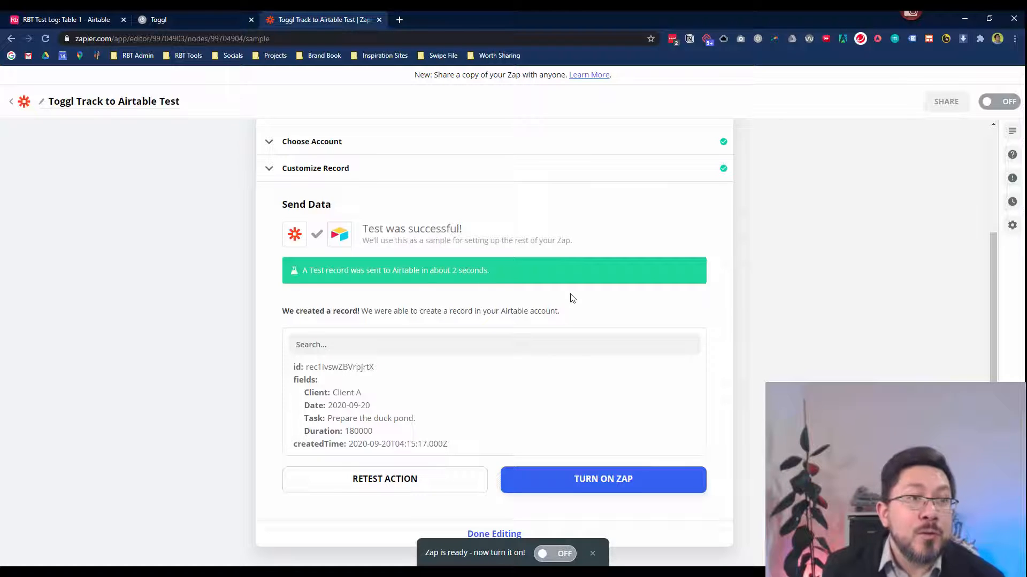
{"action": "left_click", "coordinate": [77, 19]}
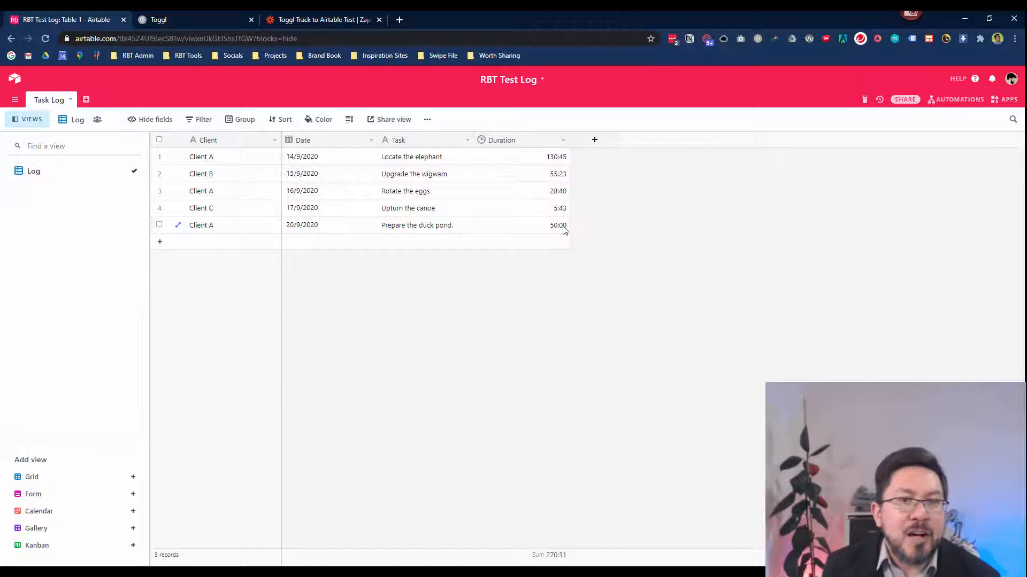
{"action": "left_click", "coordinate": [310, 20]}
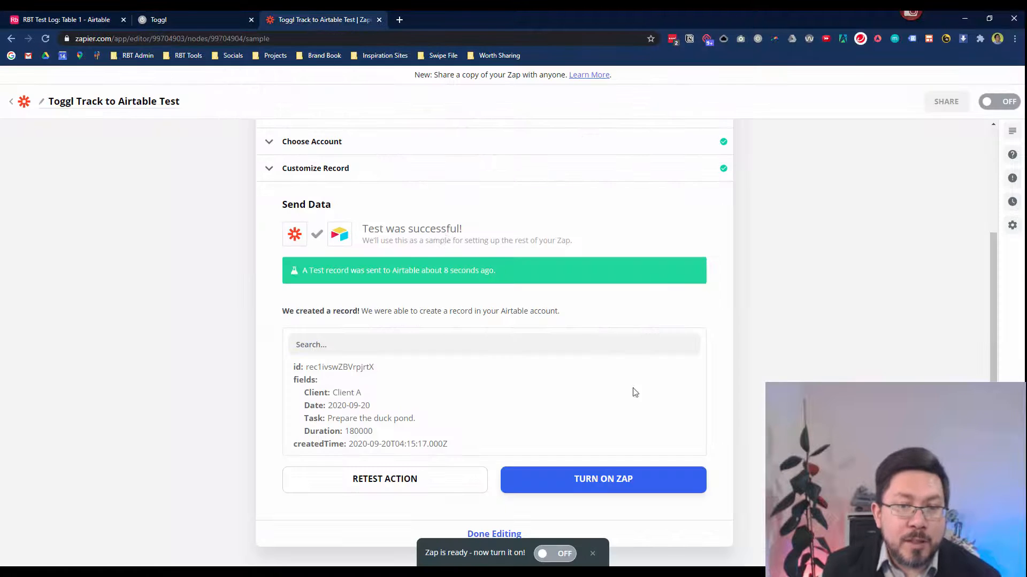
{"action": "left_click", "coordinate": [600, 488]}
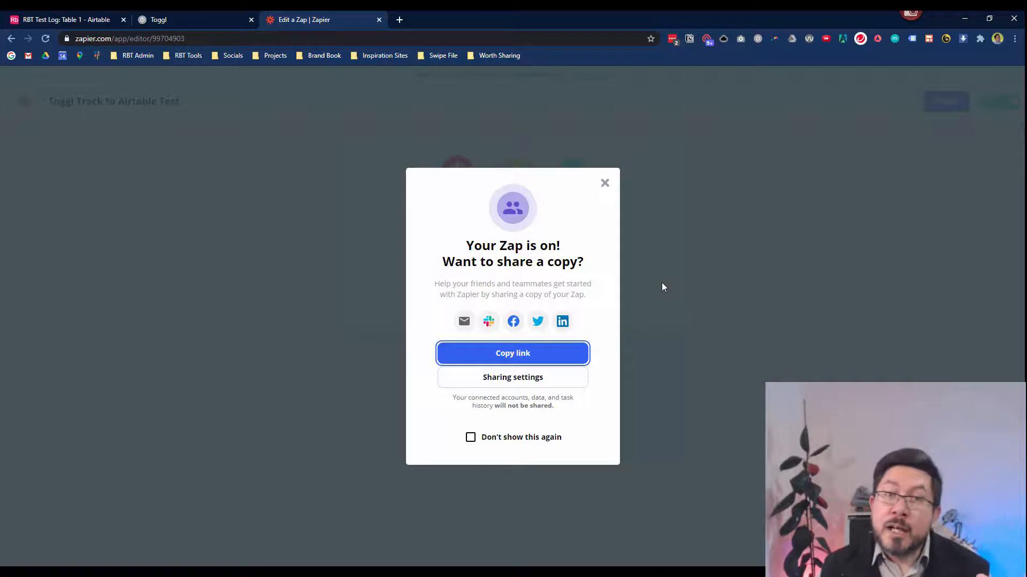
Dismiss the share-a-copy prompt and bring up the Toggl Track time entries.
{"action": "left_click", "coordinate": [605, 184]}
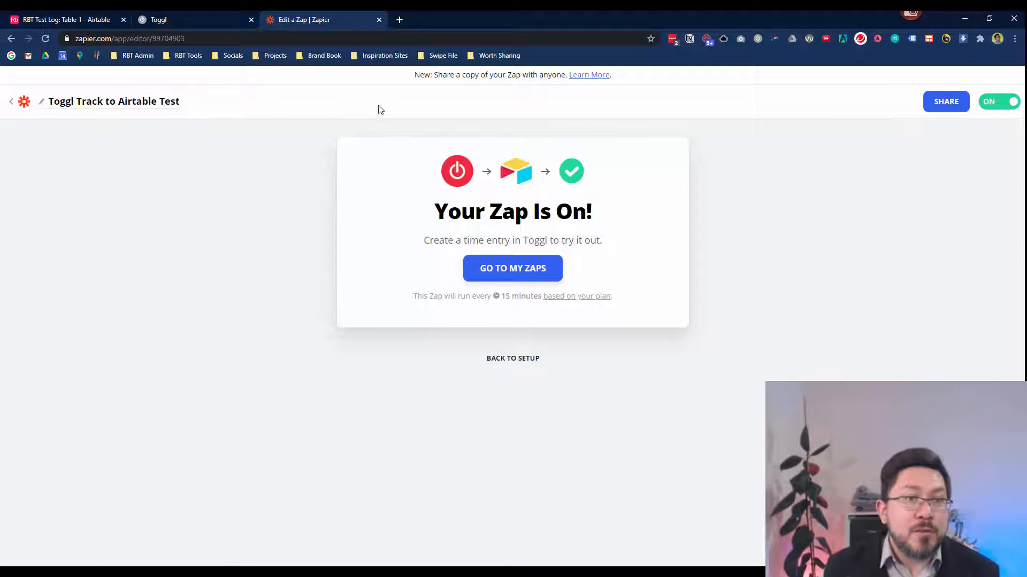
{"action": "left_click", "coordinate": [168, 19]}
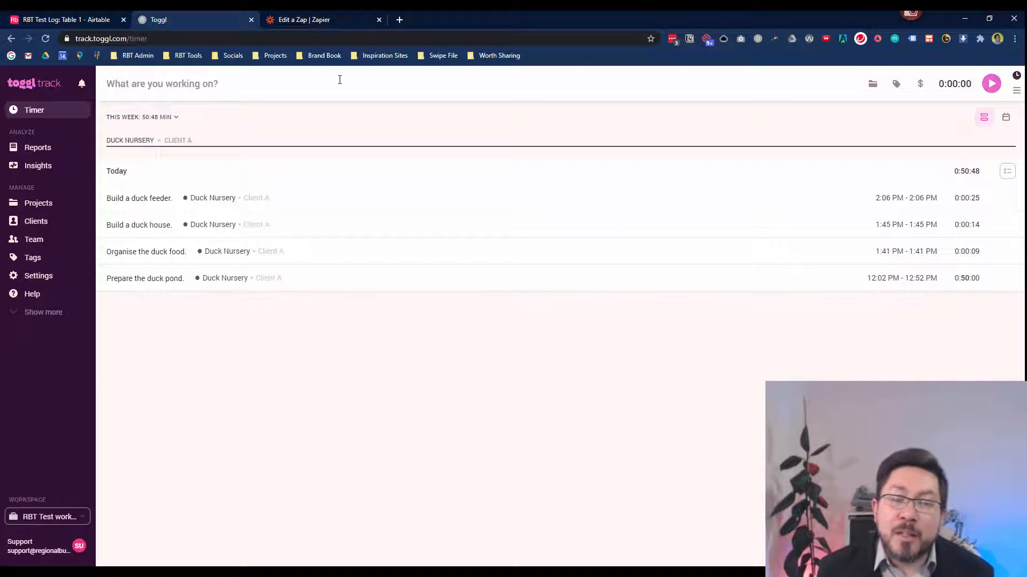
Open Toggl's project list for a new entry, highlight the Zap's 15-minute interval, then return to Airtable.
{"action": "left_click", "coordinate": [155, 86]}
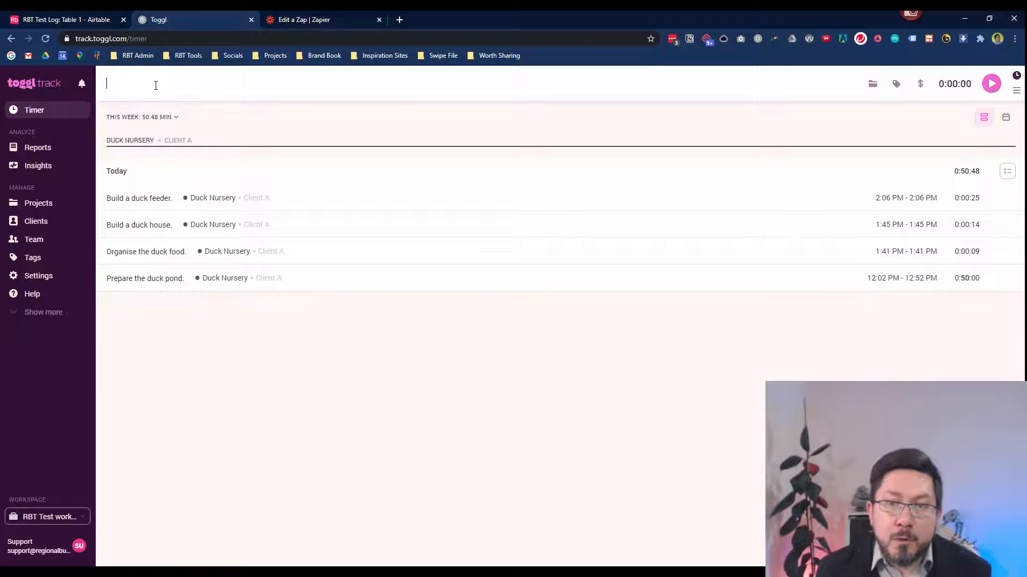
{"action": "left_click", "coordinate": [870, 86]}
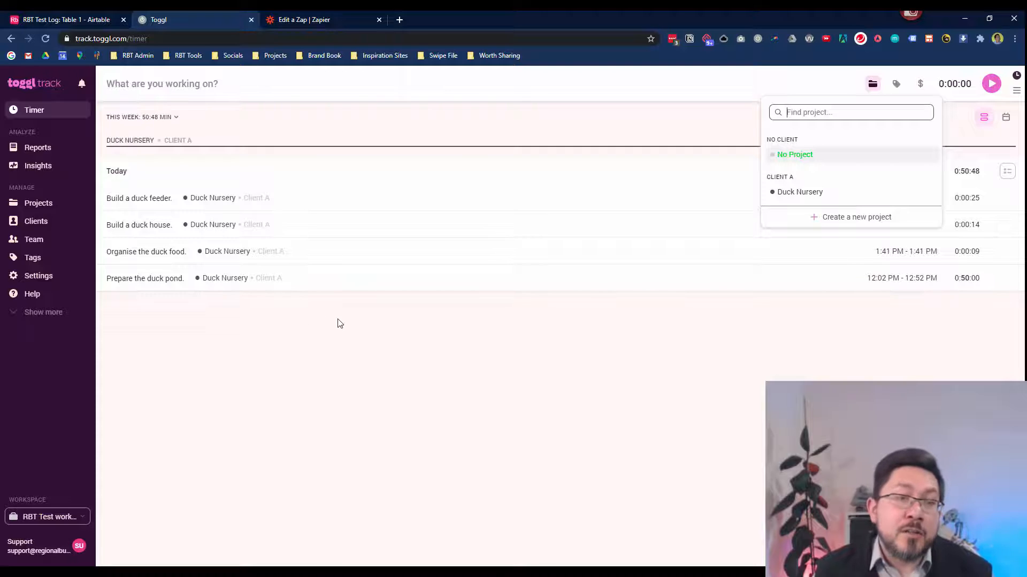
{"action": "left_click", "coordinate": [329, 21]}
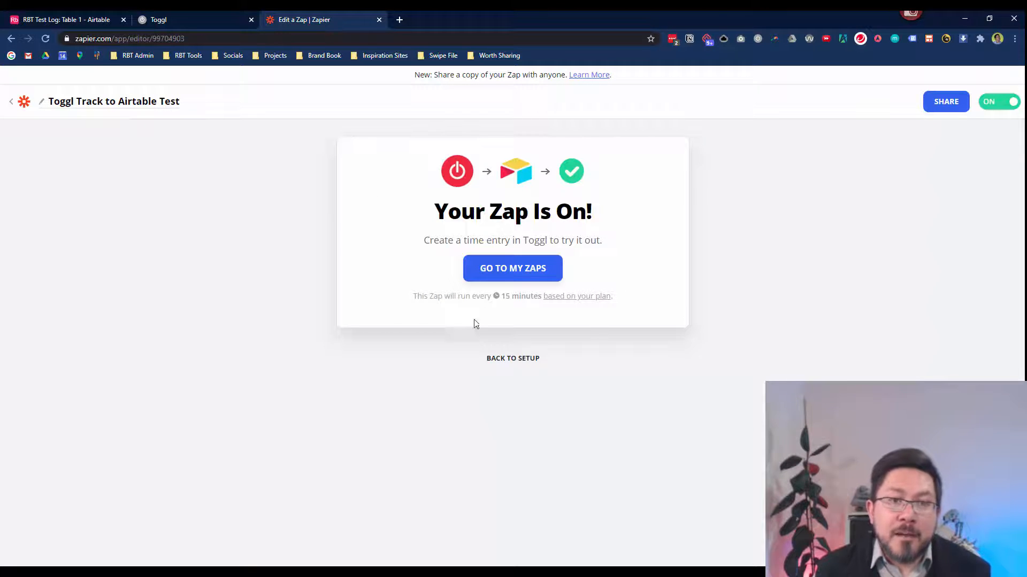
{"action": "left_click_drag", "start_coordinate": [503, 296], "coordinate": [541, 297]}
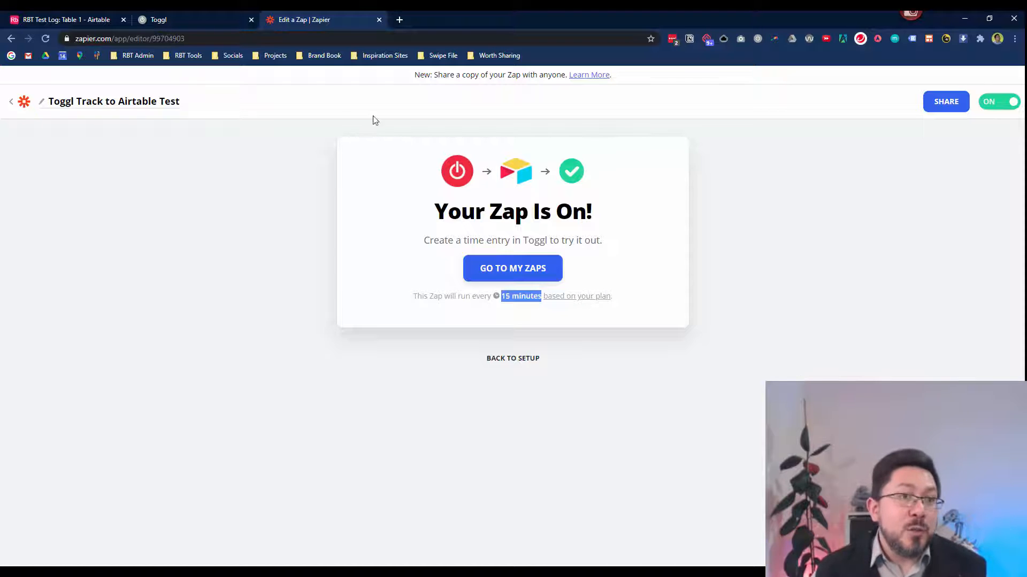
{"action": "left_click", "coordinate": [202, 21]}
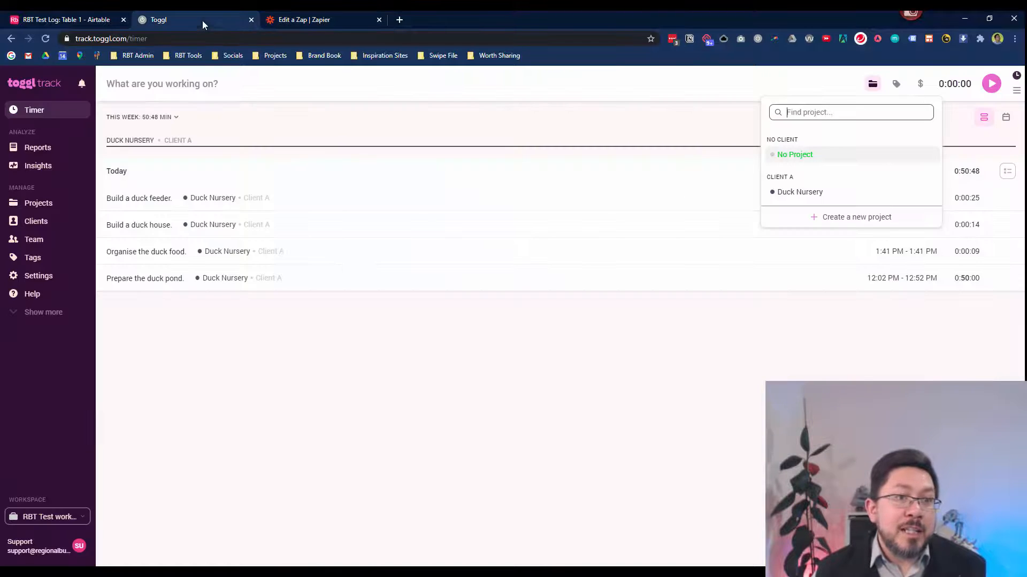
{"action": "left_click", "coordinate": [346, 20]}
{"action": "left_click", "coordinate": [73, 19]}
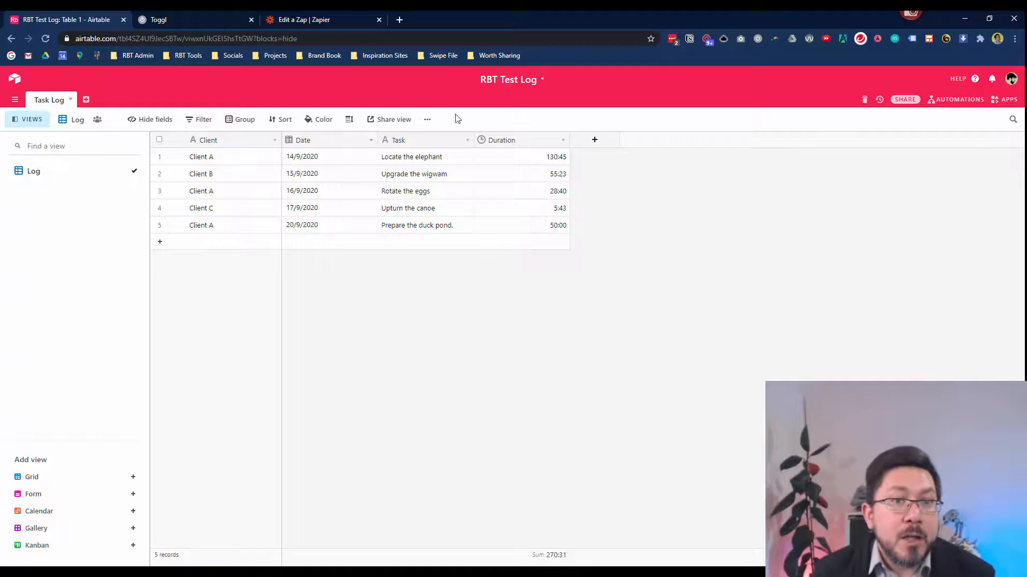
Duplicate the Log view and name the copy 'Client A Log'.
{"action": "left_click", "coordinate": [427, 120]}
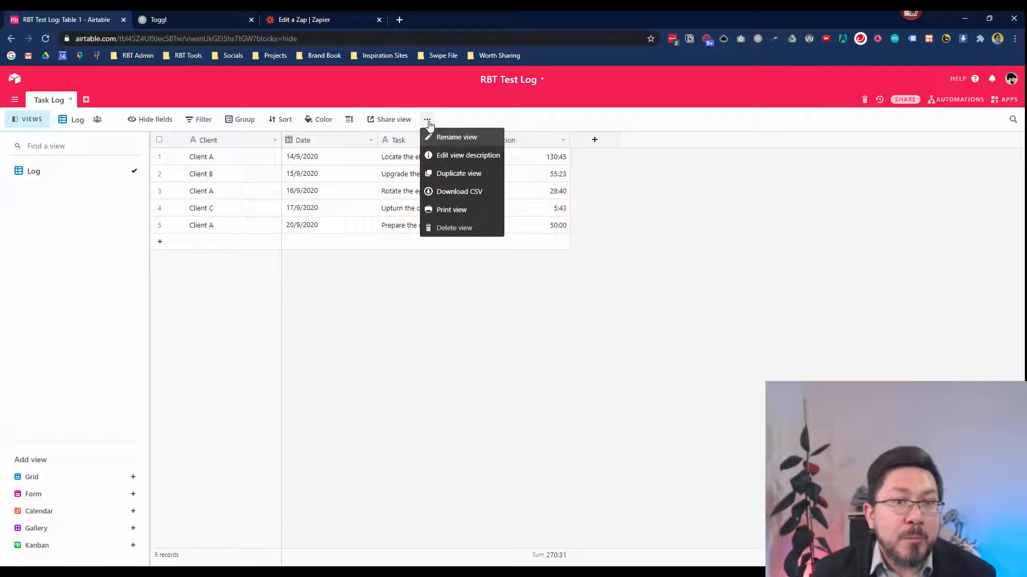
{"action": "left_click", "coordinate": [450, 174]}
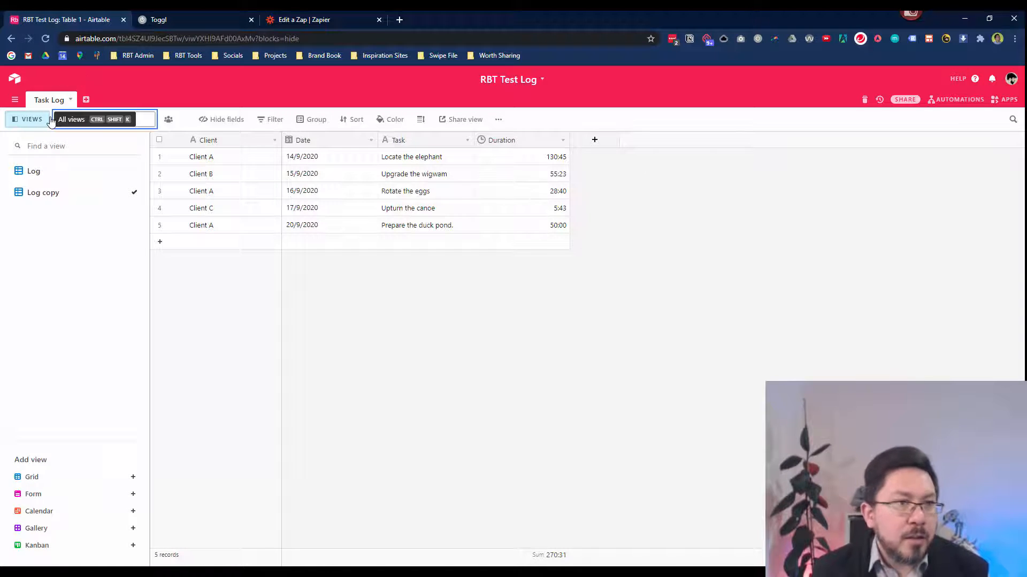
{"action": "type", "text": "Client A Log"}
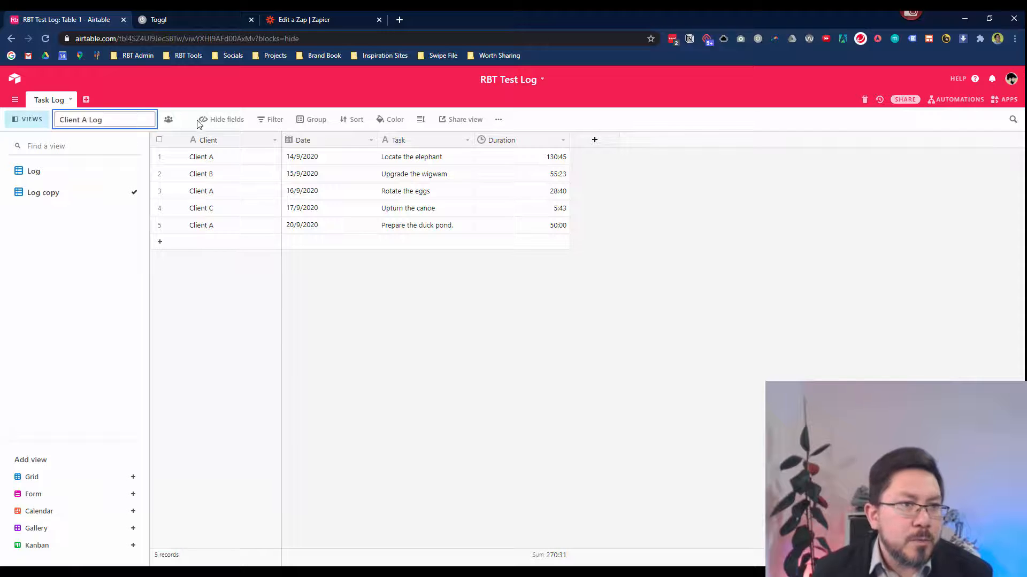
{"action": "key", "text": "Return"}
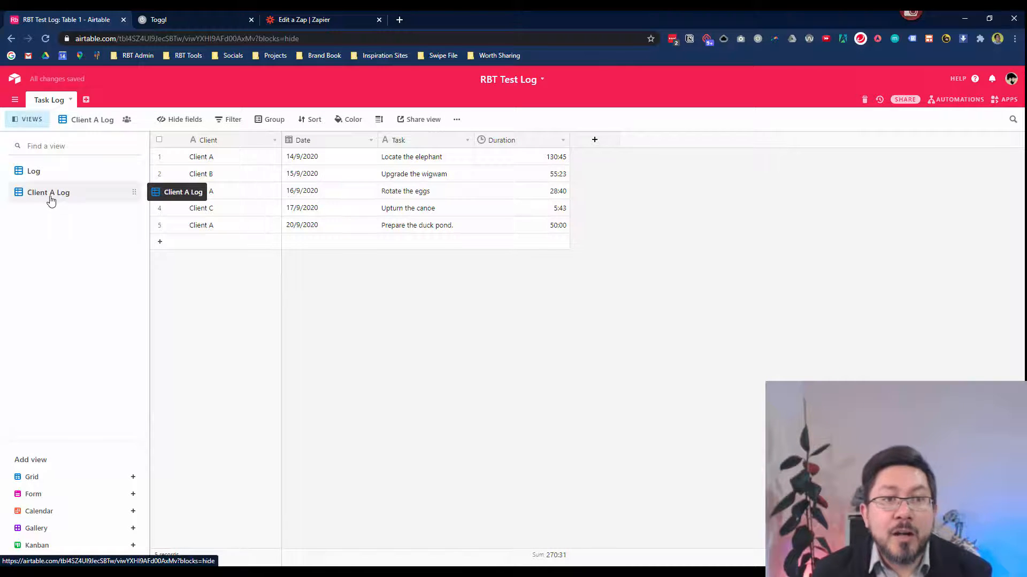
Filter the view to records where Client contains 'Client A'.
{"action": "left_click", "coordinate": [231, 123]}
{"action": "left_click", "coordinate": [242, 166]}
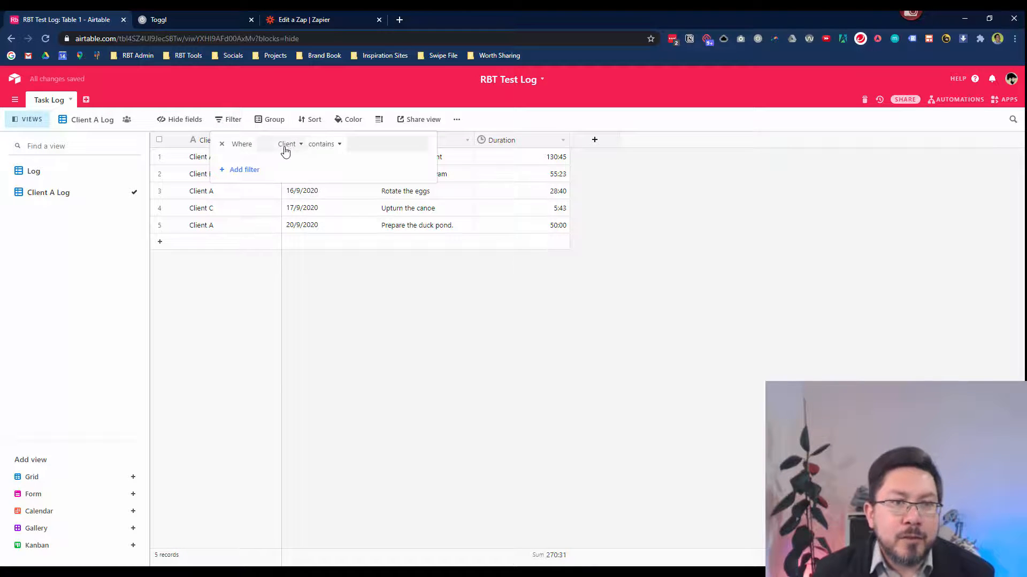
{"action": "left_click", "coordinate": [358, 144]}
{"action": "type", "text": "Client A"}
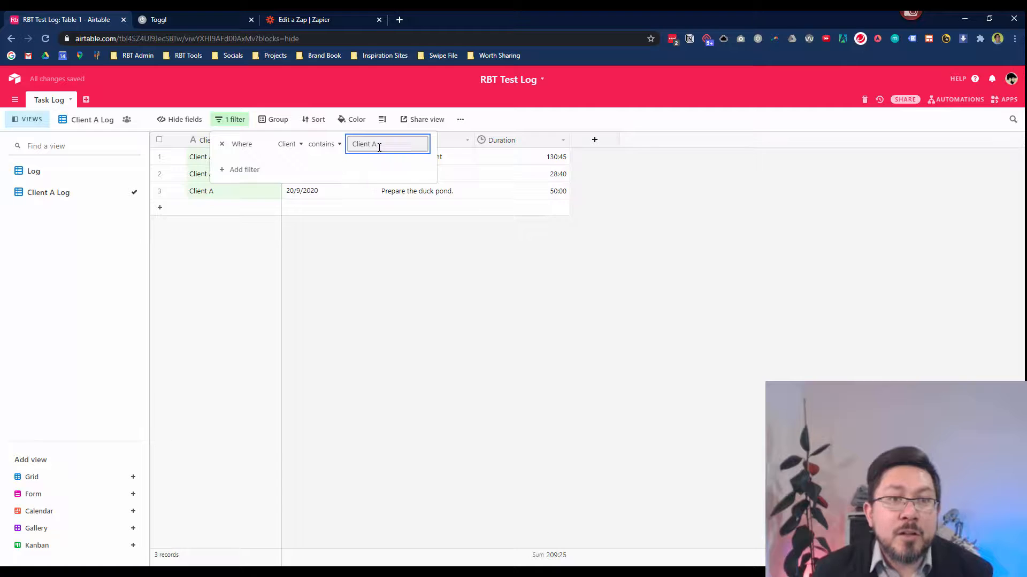
{"action": "left_click", "coordinate": [438, 316]}
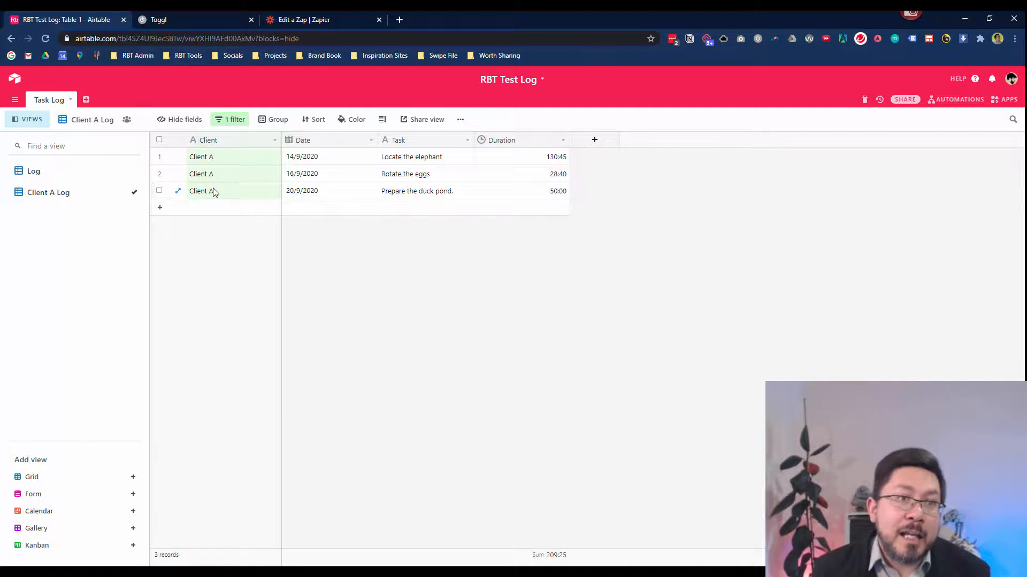
{"action": "left_click", "coordinate": [193, 21]}
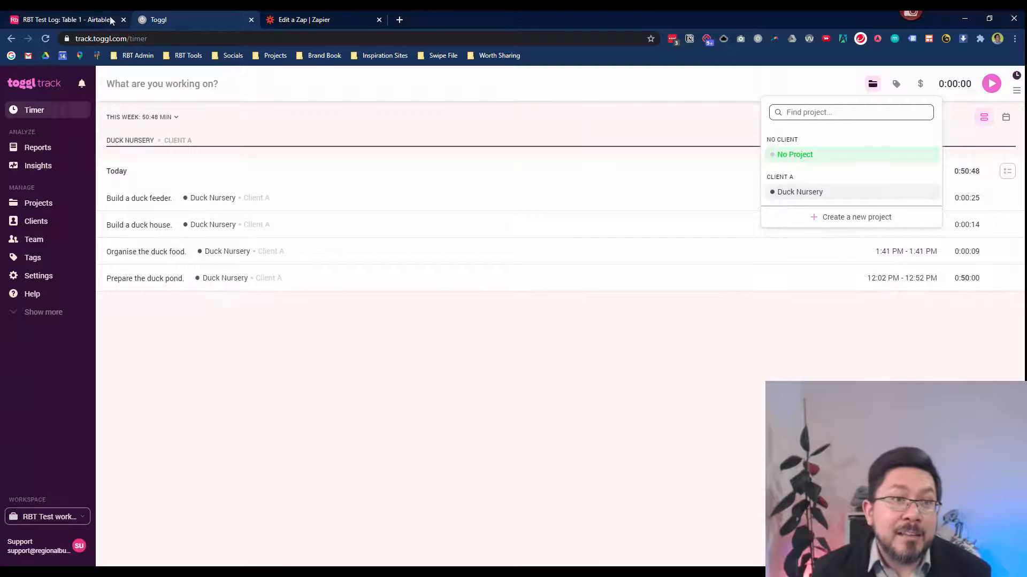
{"action": "left_click", "coordinate": [70, 19]}
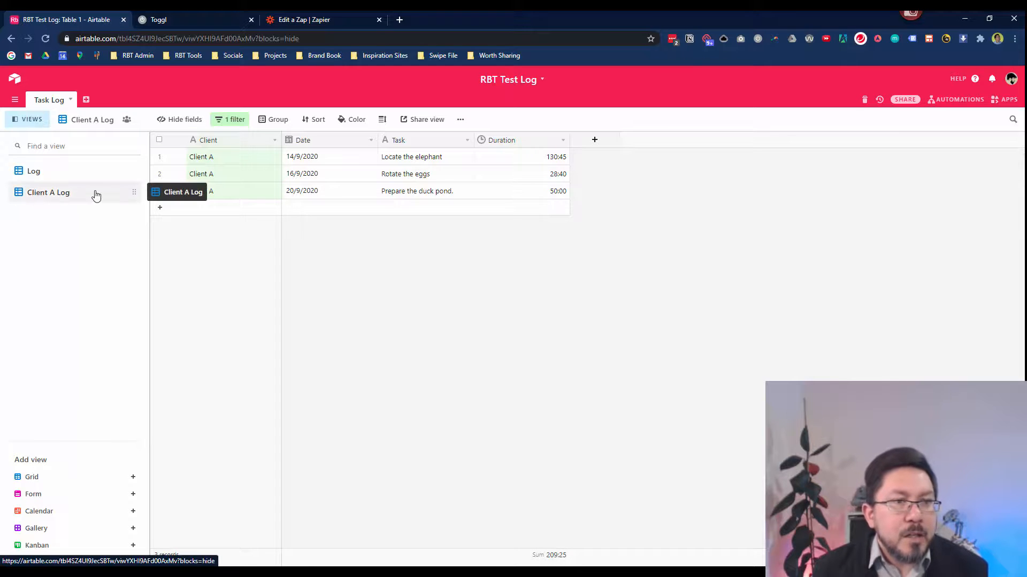
{"action": "left_click", "coordinate": [46, 173]}
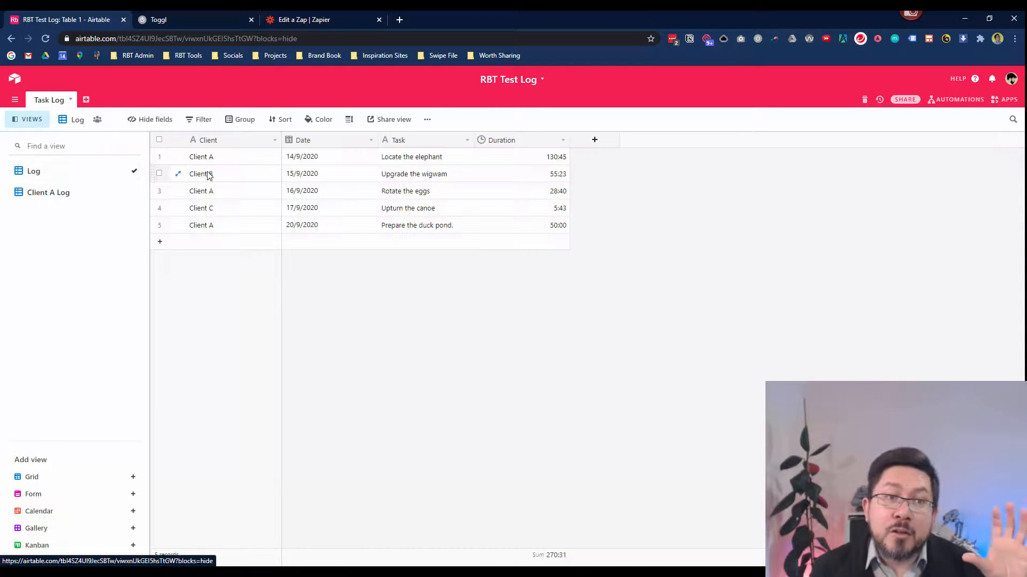
{"action": "left_click", "coordinate": [67, 196]}
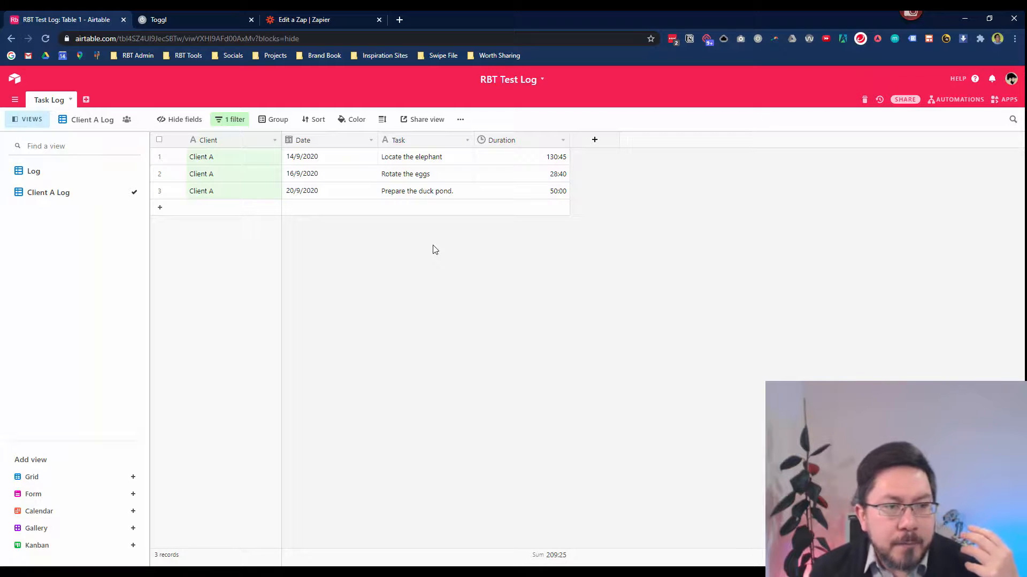
Create and copy a private shareable grid link for Client A Log, then open an incognito window.
{"action": "left_click", "coordinate": [415, 122]}
{"action": "left_click", "coordinate": [470, 155]}
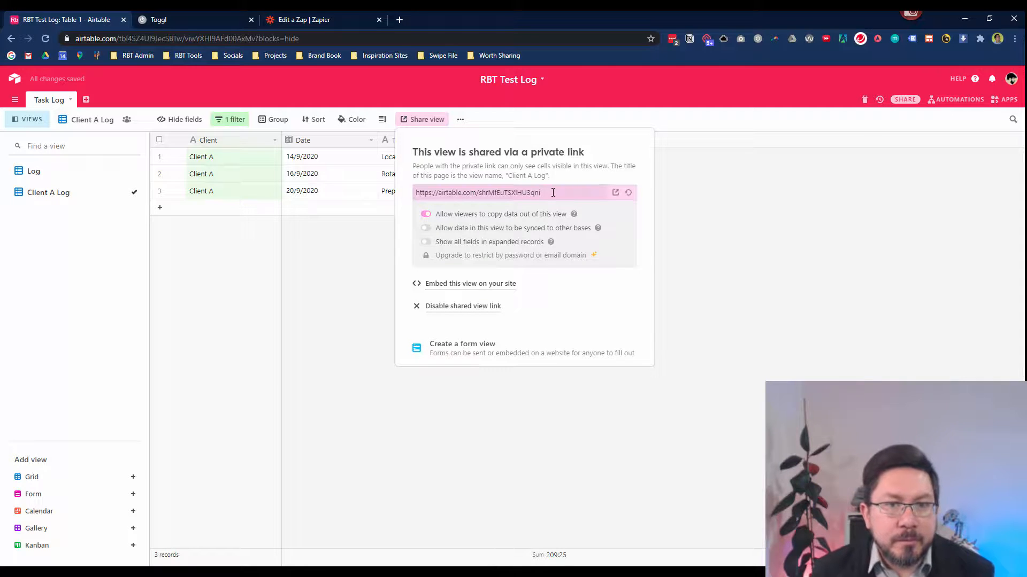
{"action": "left_click", "coordinate": [555, 192]}
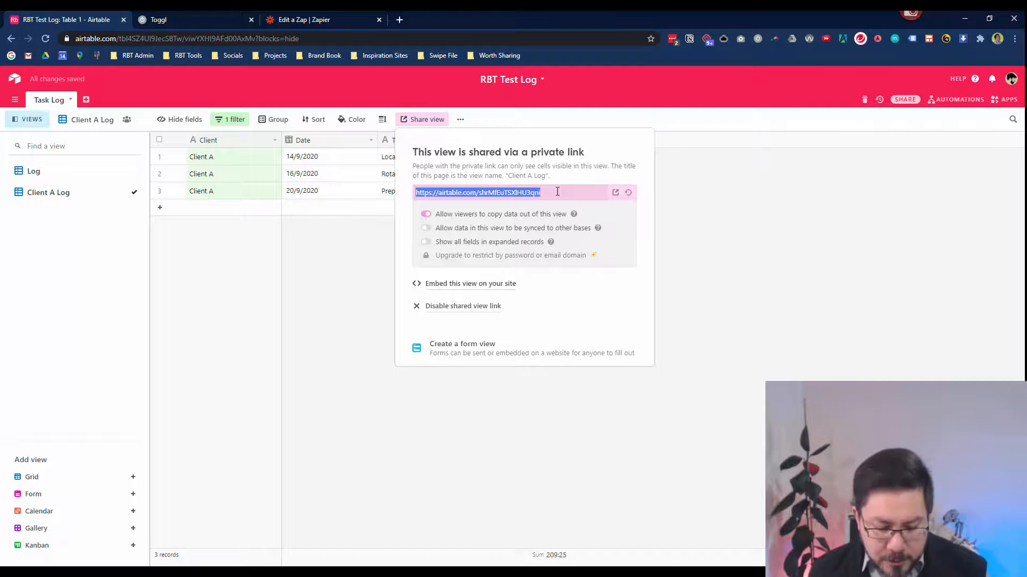
{"action": "left_click", "coordinate": [743, 258]}
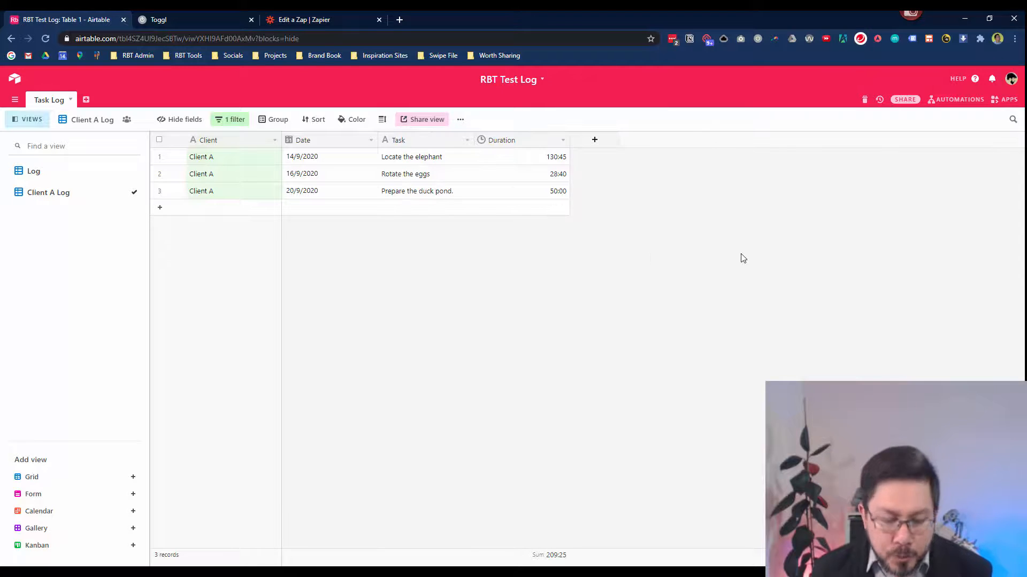
{"action": "key", "text": "ctrl+shift+n"}
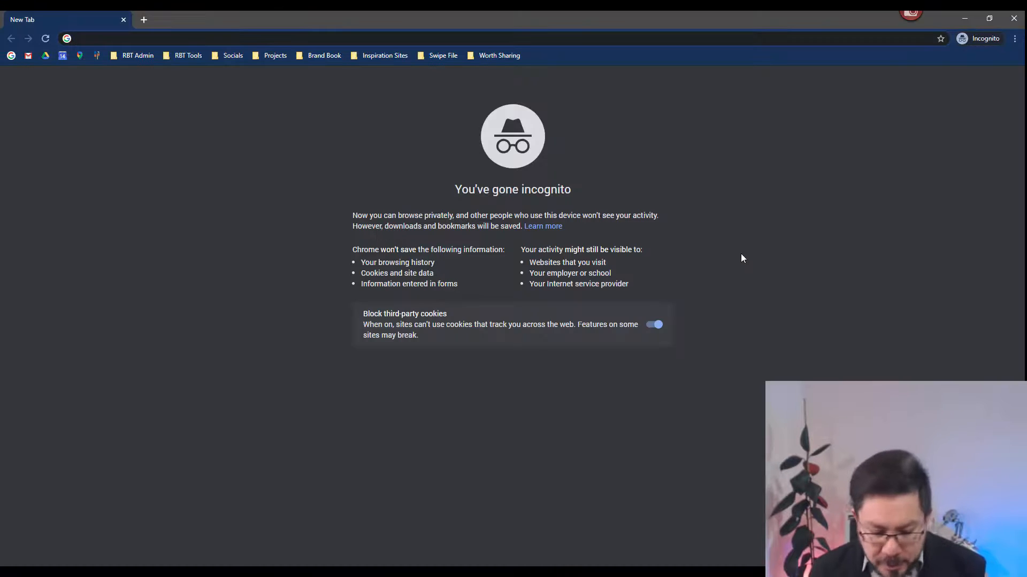
Load the shared Client A Log link logged out, verify its three records totalling 209:25, then close it.
{"action": "key", "text": "Return"}
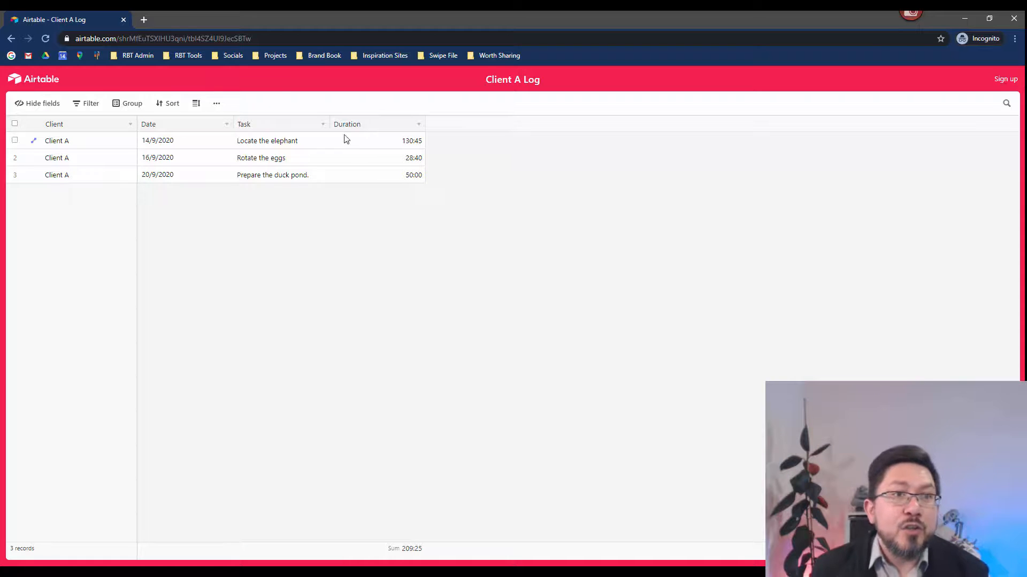
{"action": "left_click", "coordinate": [294, 39]}
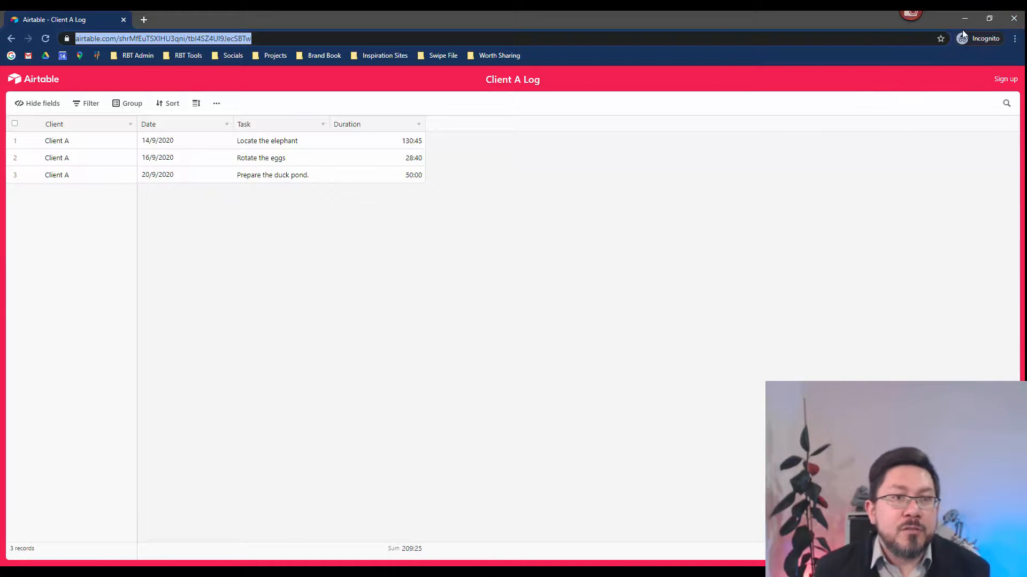
{"action": "left_click", "coordinate": [1014, 20]}
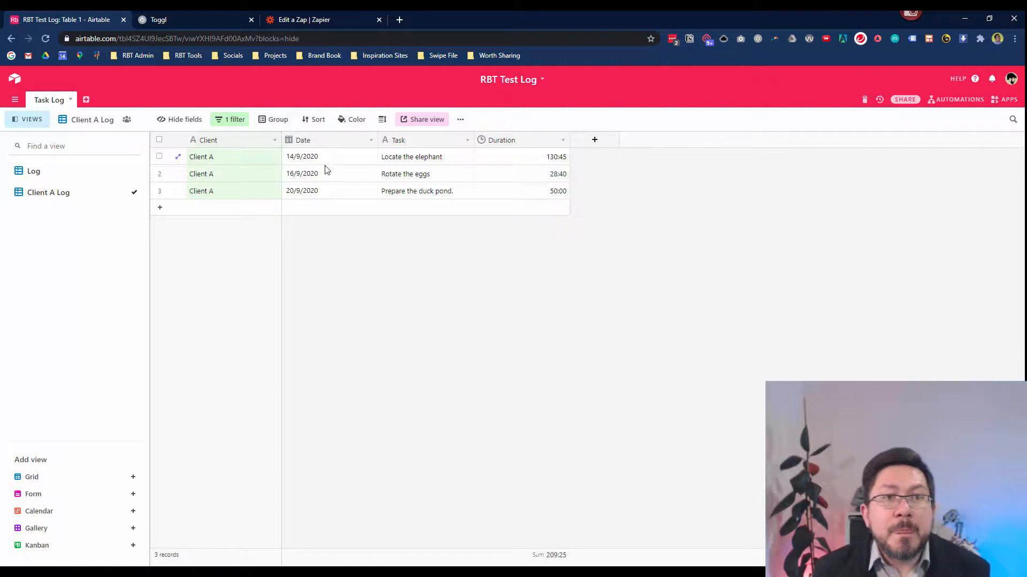
{"action": "left_click", "coordinate": [196, 20]}
{"action": "left_click", "coordinate": [896, 86]}
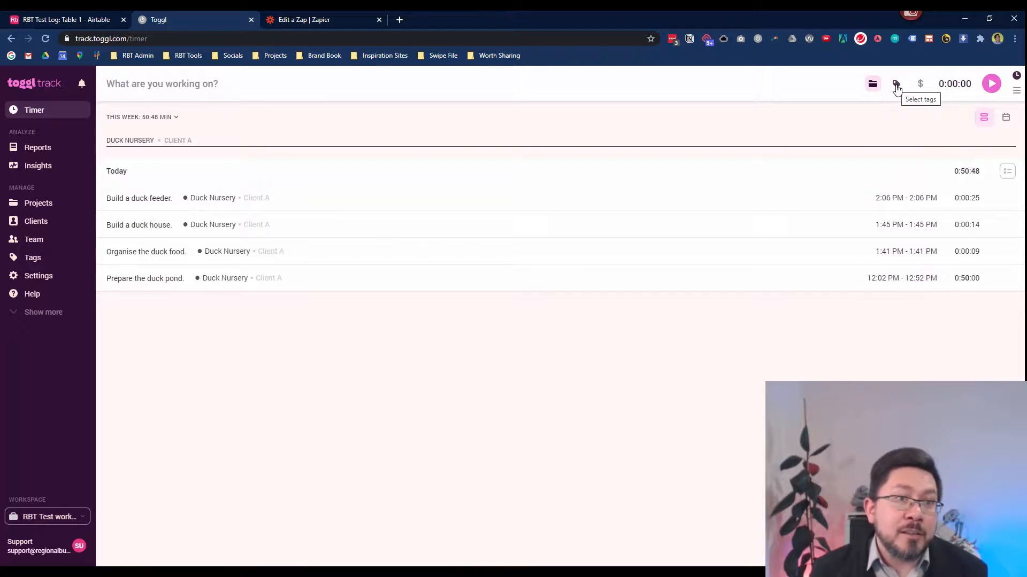
{"action": "left_click", "coordinate": [93, 22]}
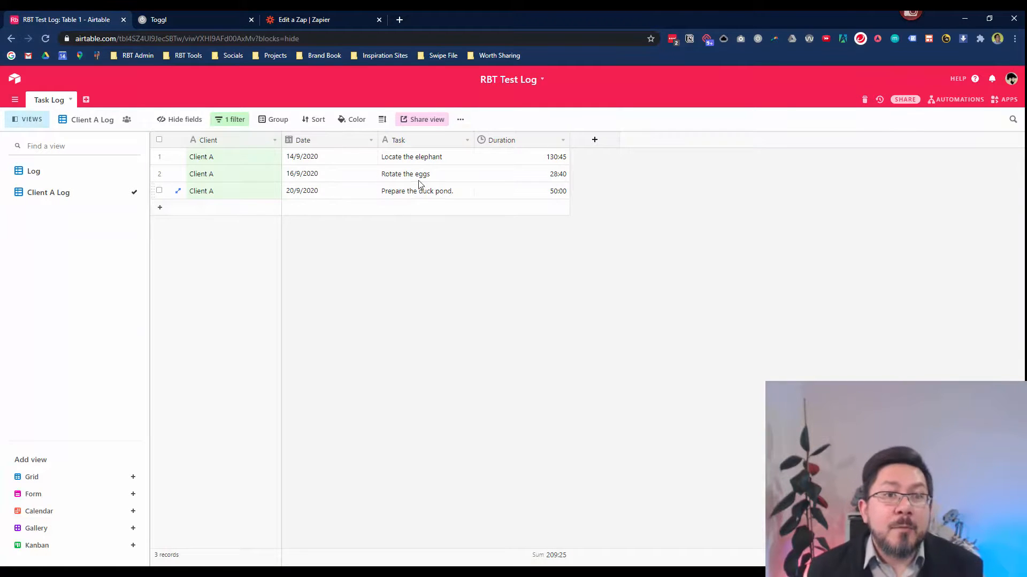